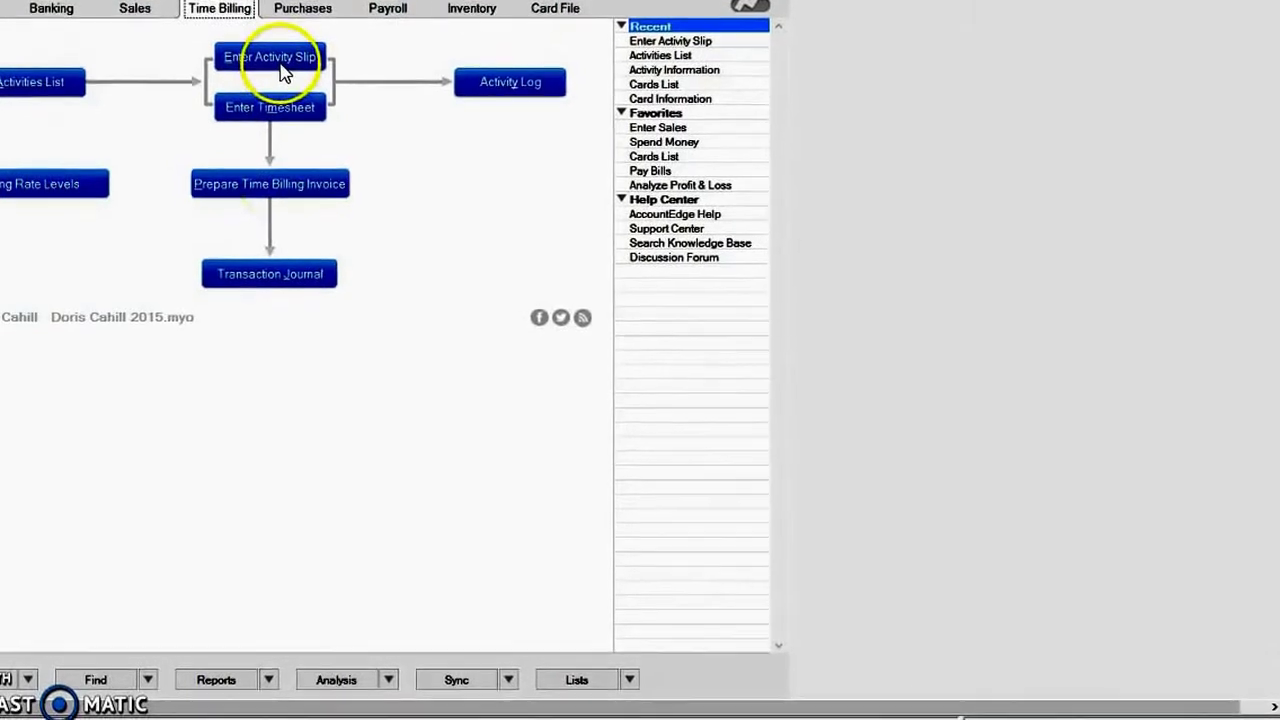
Start an activity slip for customer Marquis Jewelers with Expenses as the activity
left_click(112, 29)
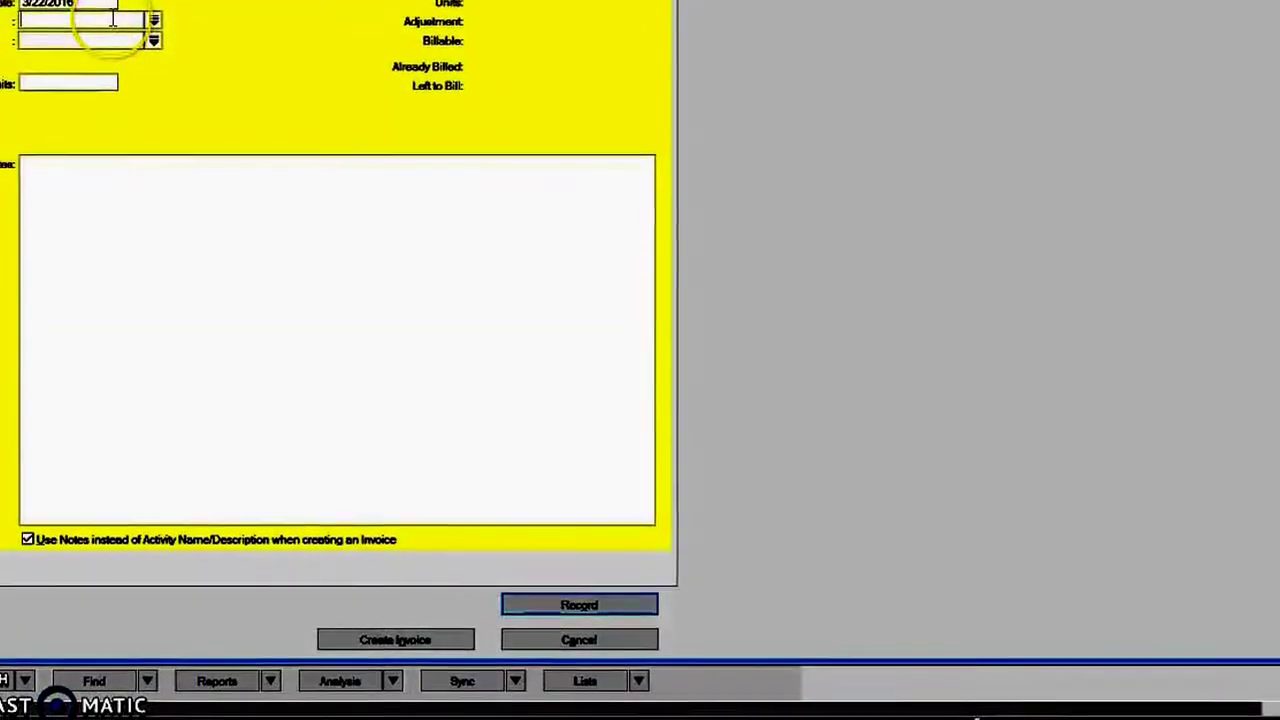
type("Marquis Jewelers")
key("Tab")
type("Expenses")
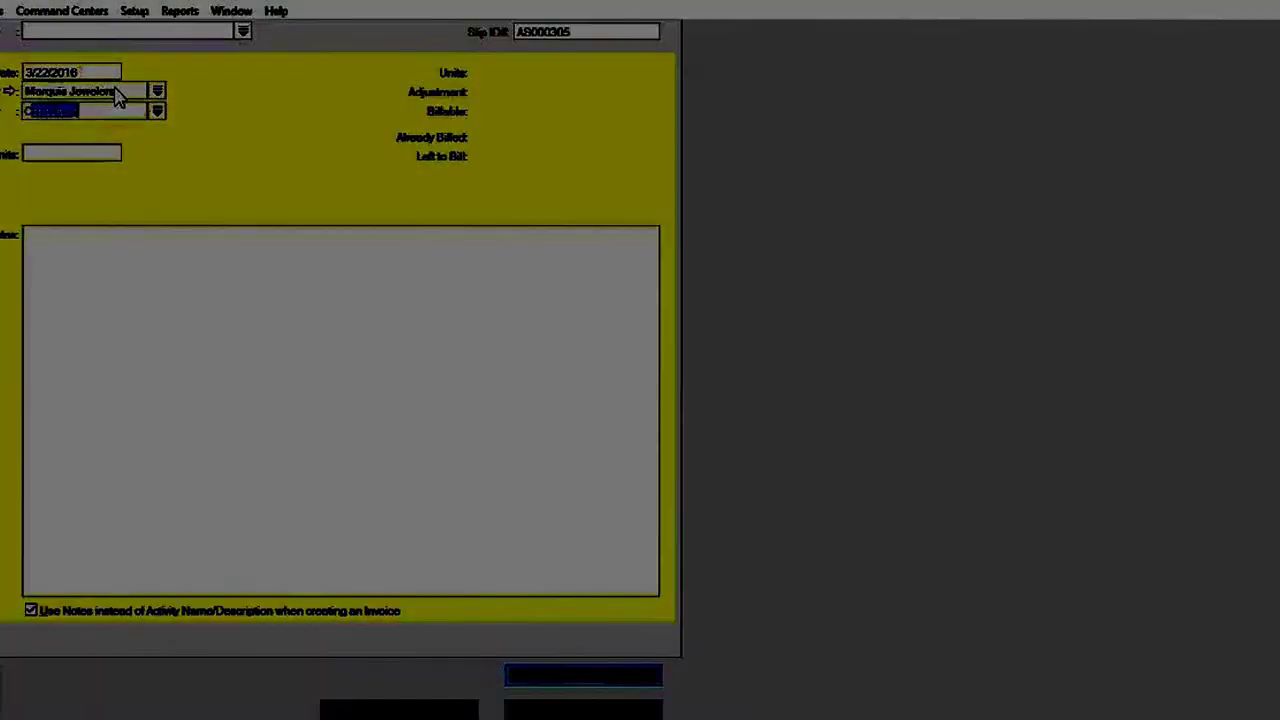
key("Tab")
key("Tab")
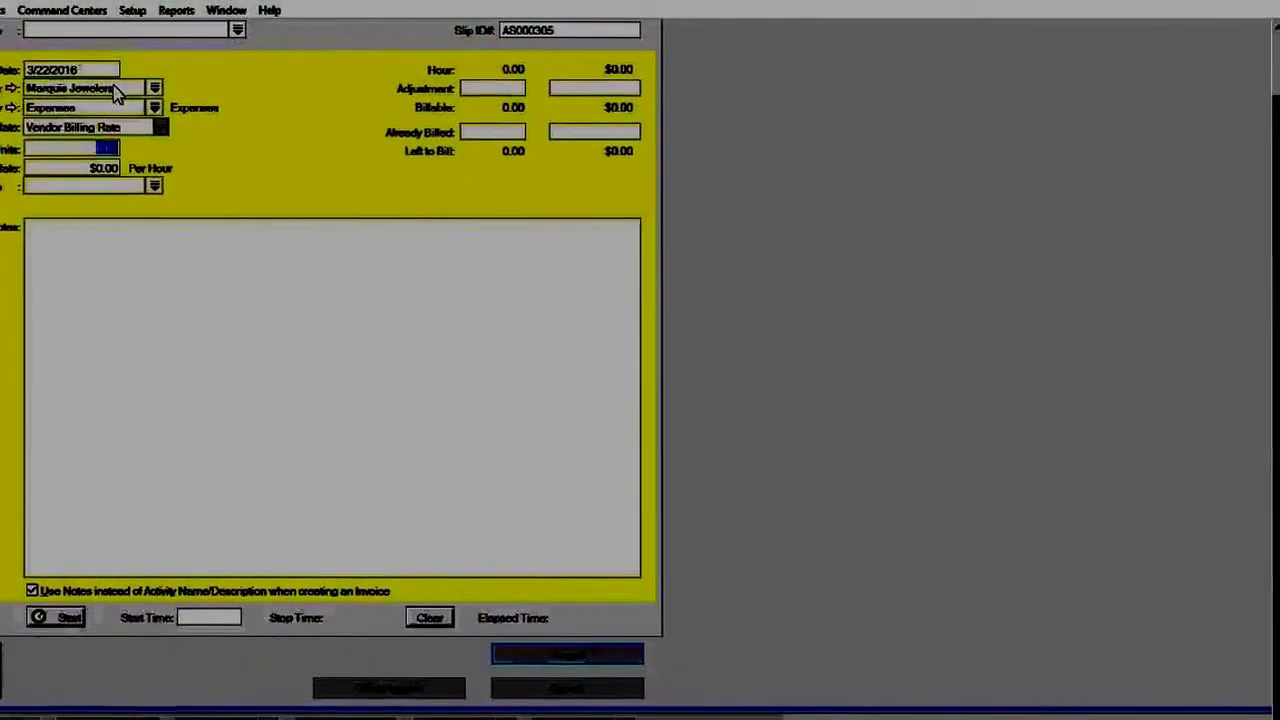
Set the expense slip to 1 unit at a rate of $5.80
type("1")
key("Tab")
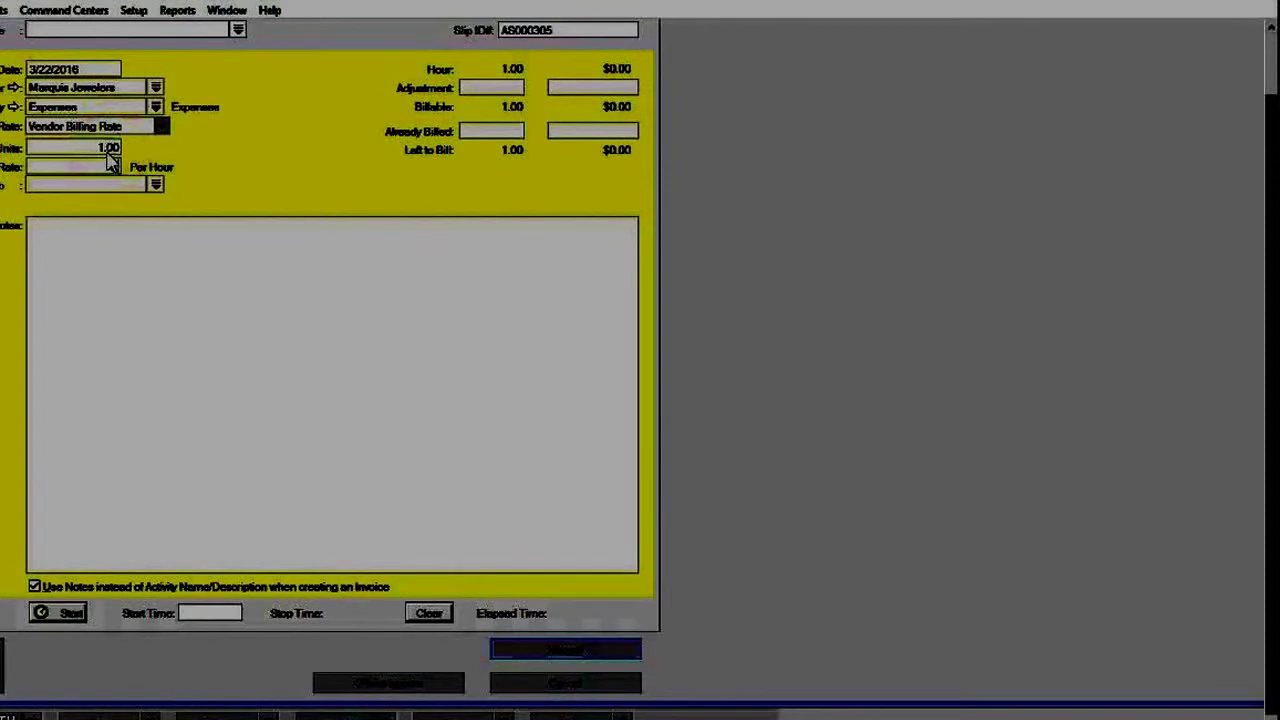
type("5")
key("Tab")
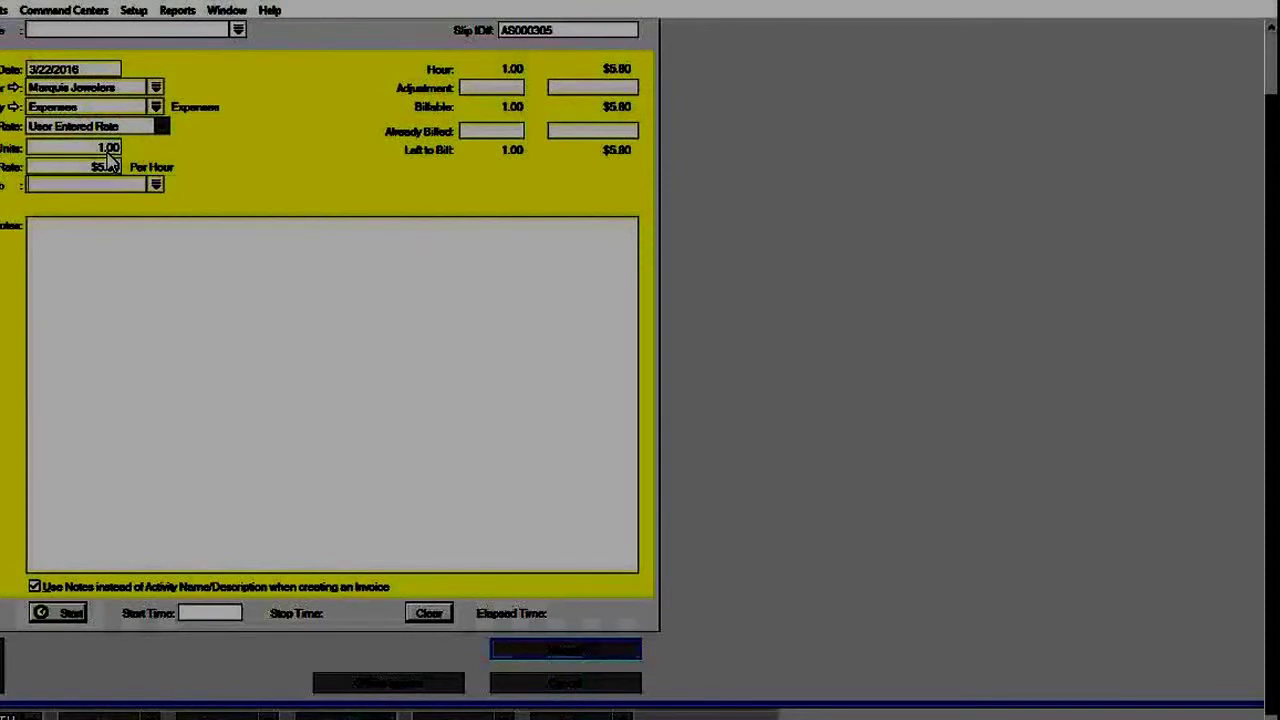
Assign the slip to job Marquis 2015 and enter the note "Marquis Tolls to and from"
type("Marquis 2015")
key("Tab")
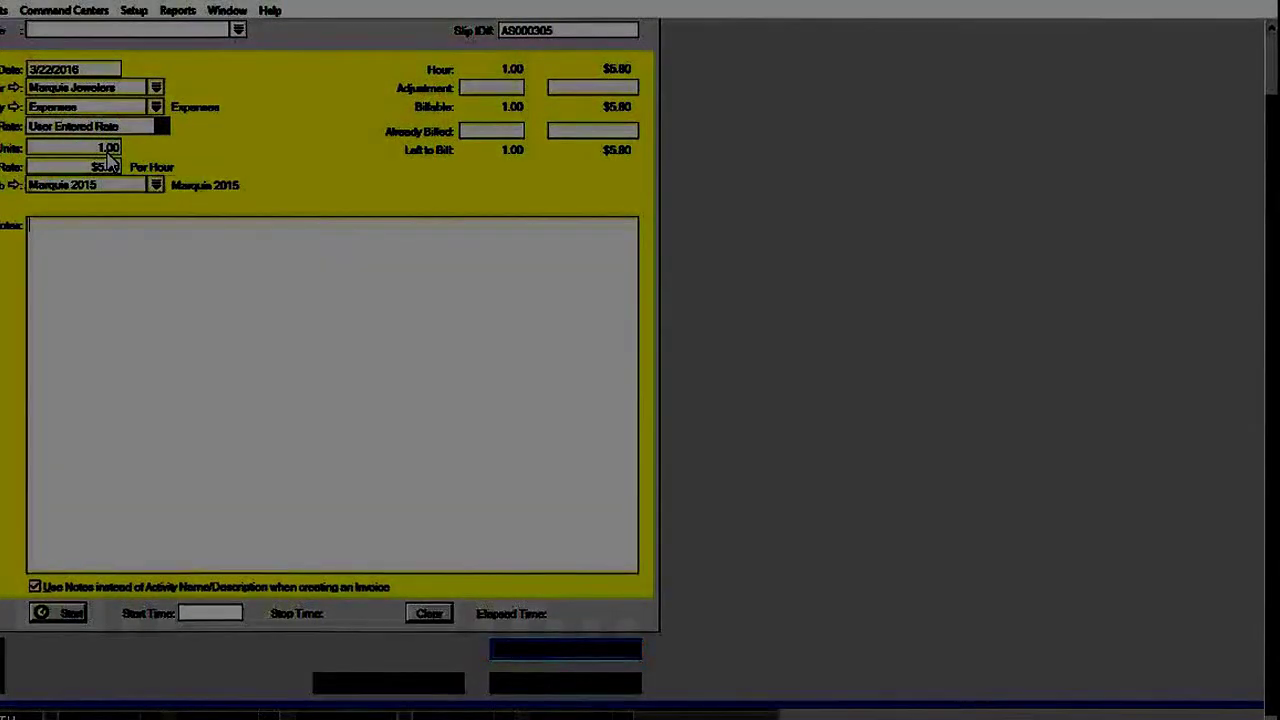
type("Marquis Tolls to and from")
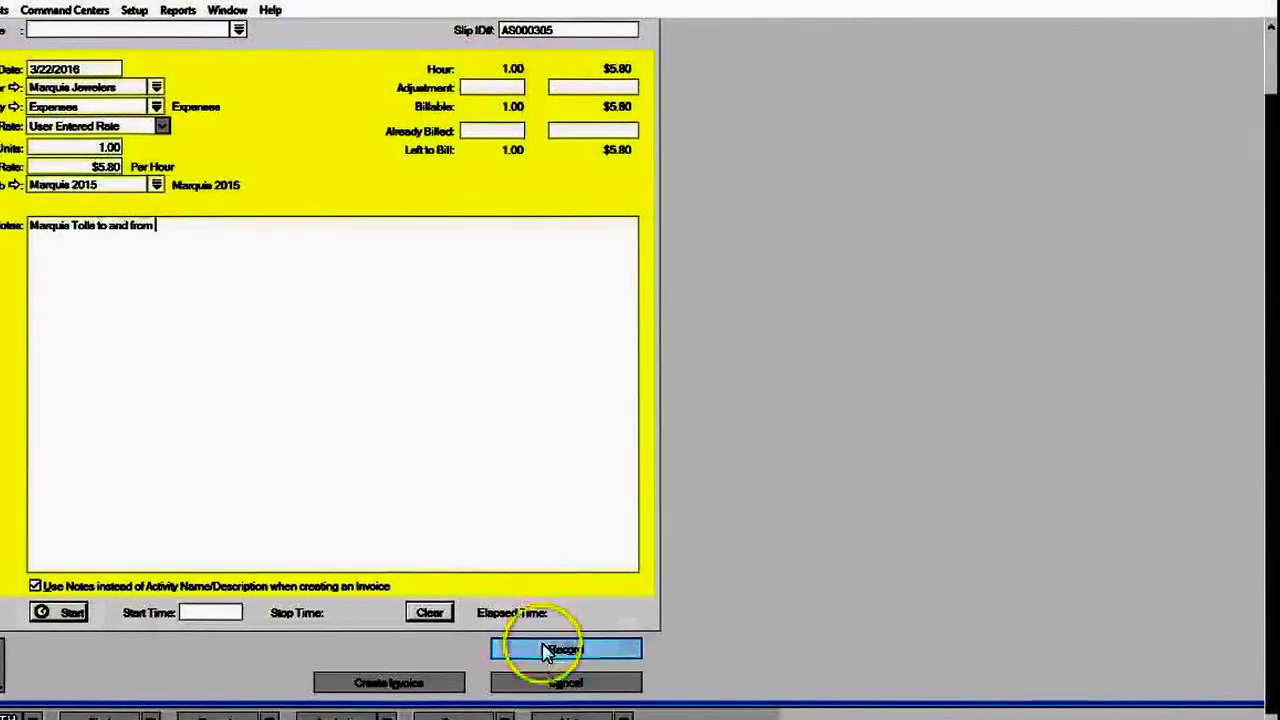
Assign the employee to the expense slip and try to record it
left_click(547, 652)
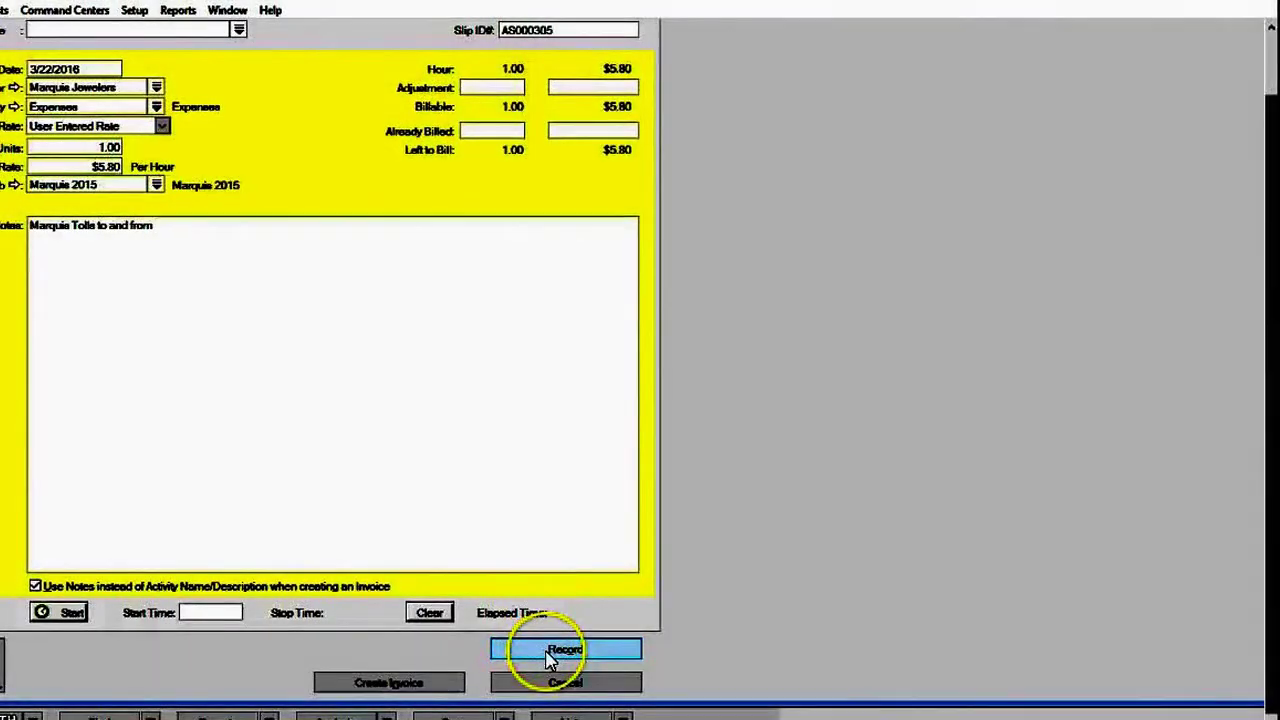
left_click(672, 451)
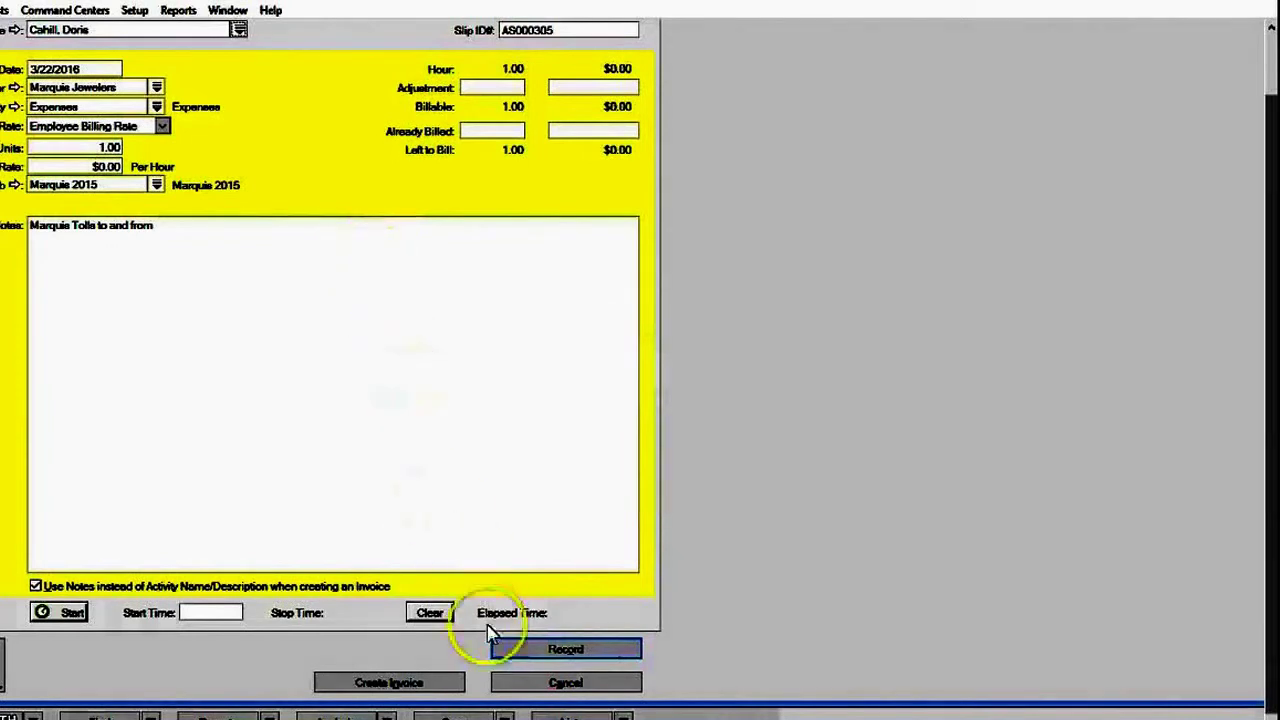
left_click(515, 660)
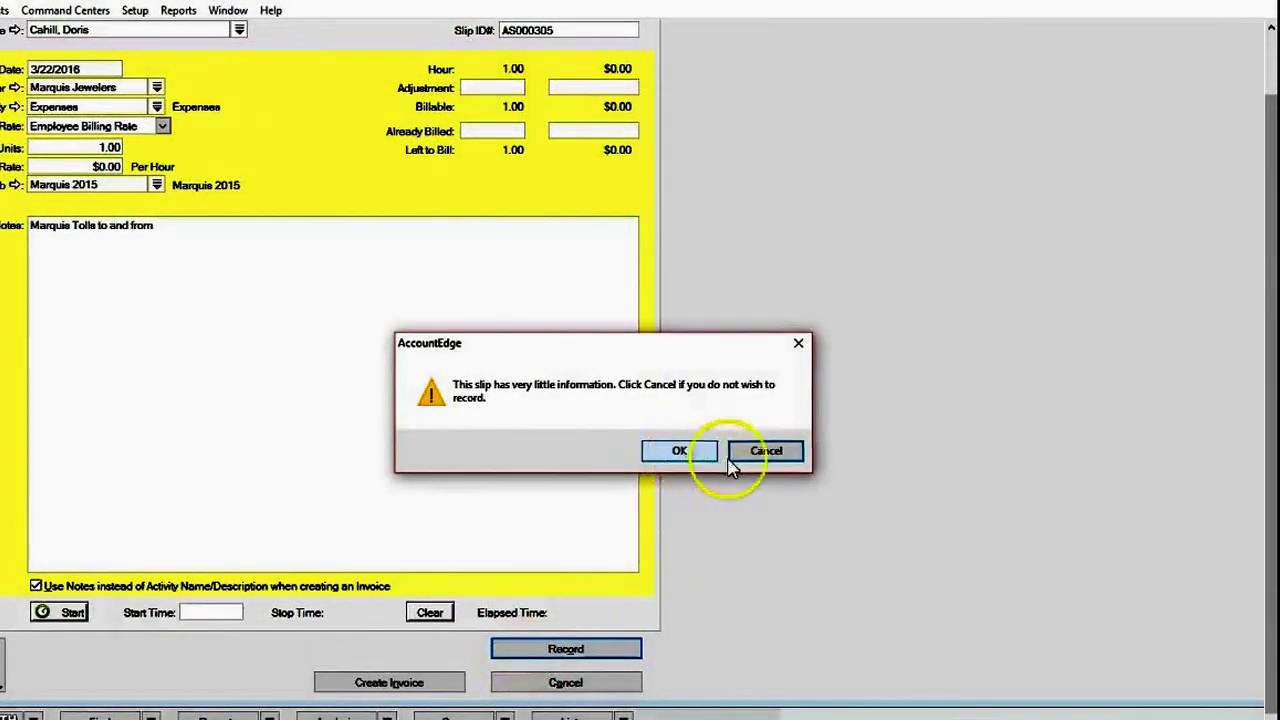
left_click(762, 452)
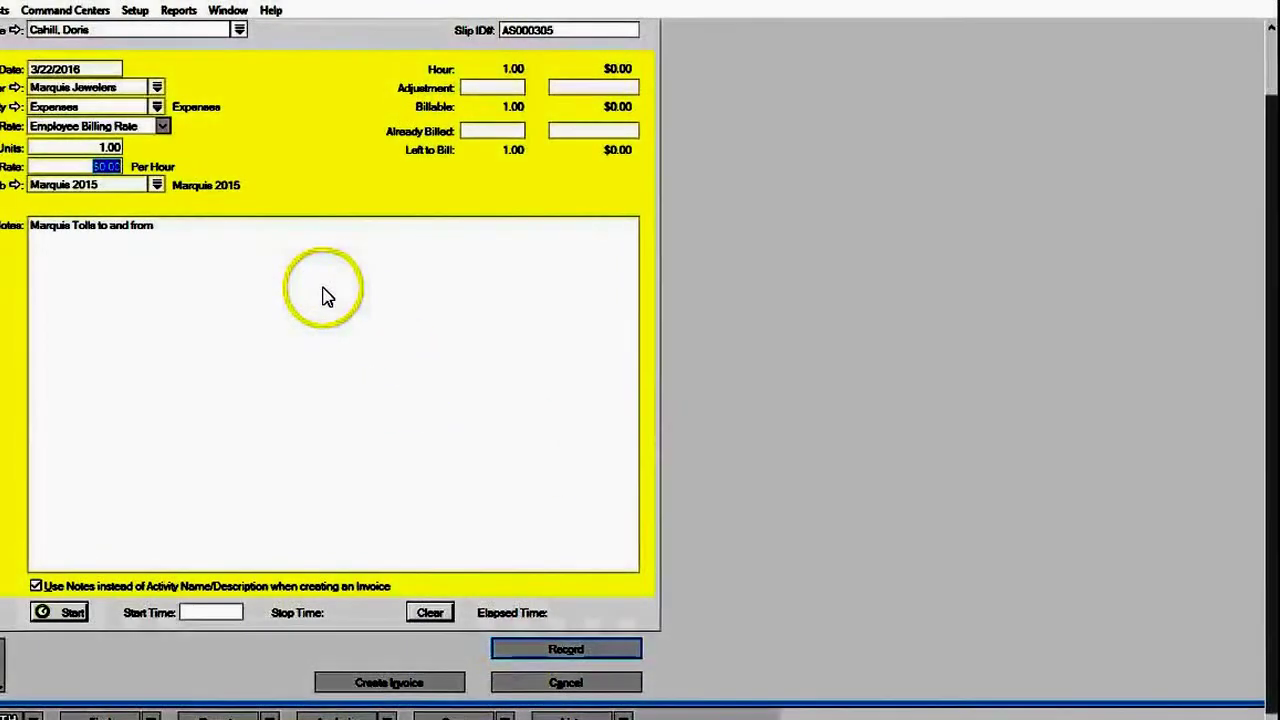
Set the slip's rate to $4.80, record it and close the slip entry
type("4.80")
key("Tab")
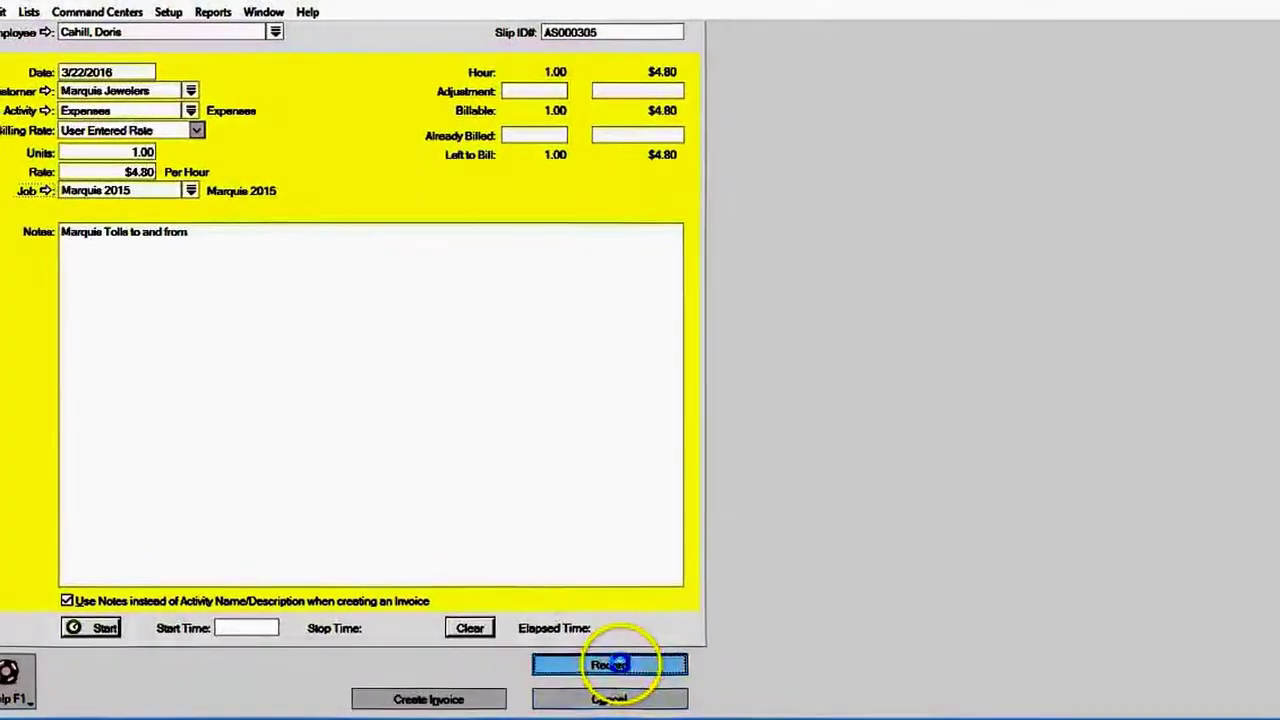
left_click(587, 655)
left_click(645, 712)
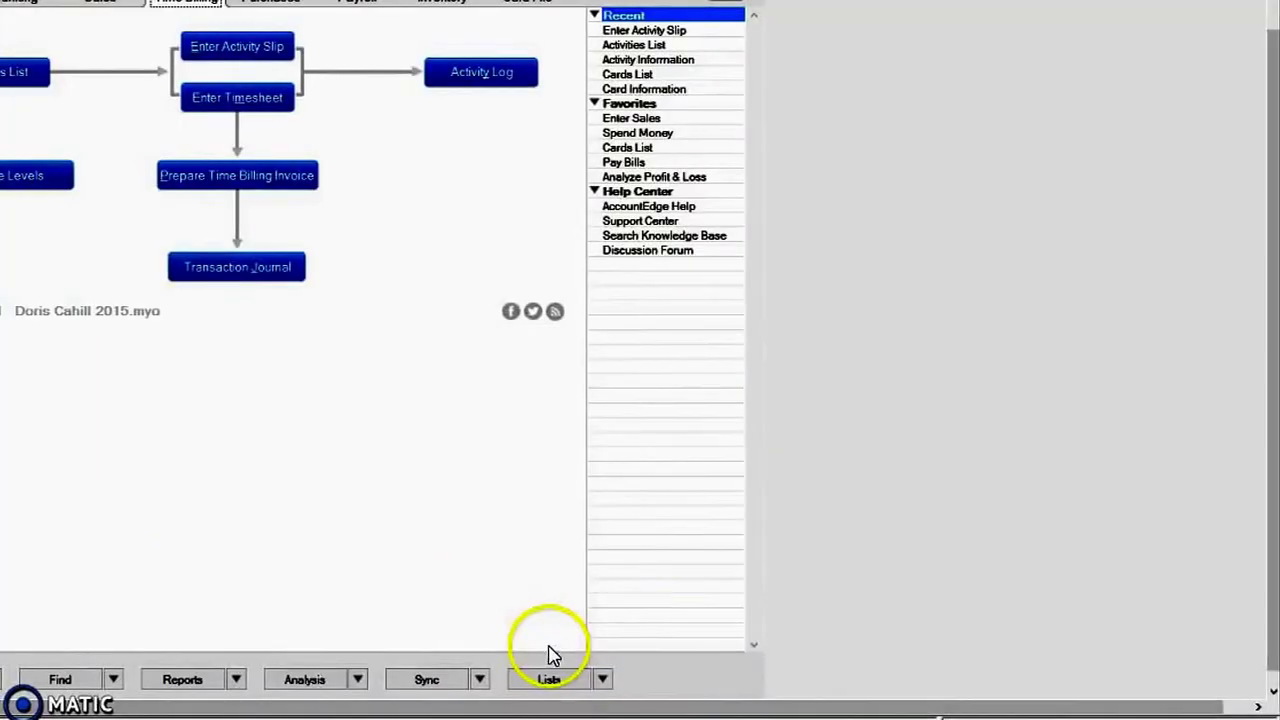
Select Marquis Jewelers for a time billing invoice and bill the full amounts of the consulting entry and both expense entries
left_click(238, 178)
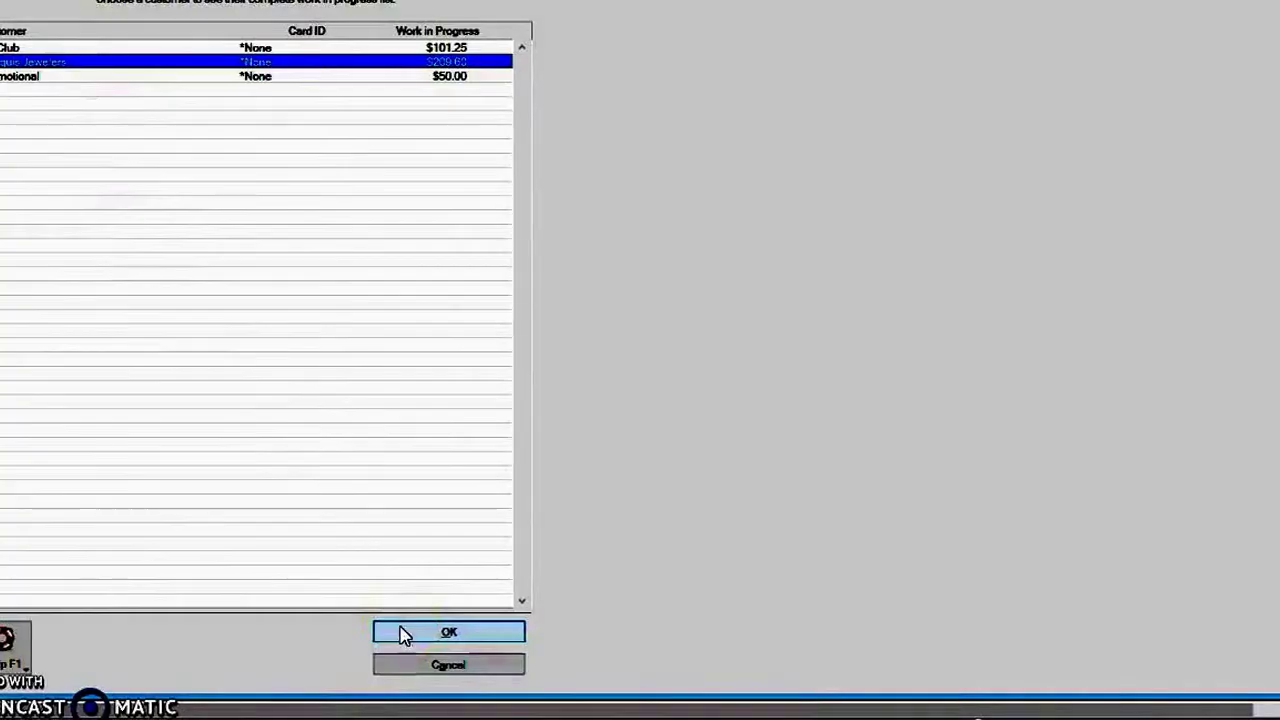
left_click(400, 634)
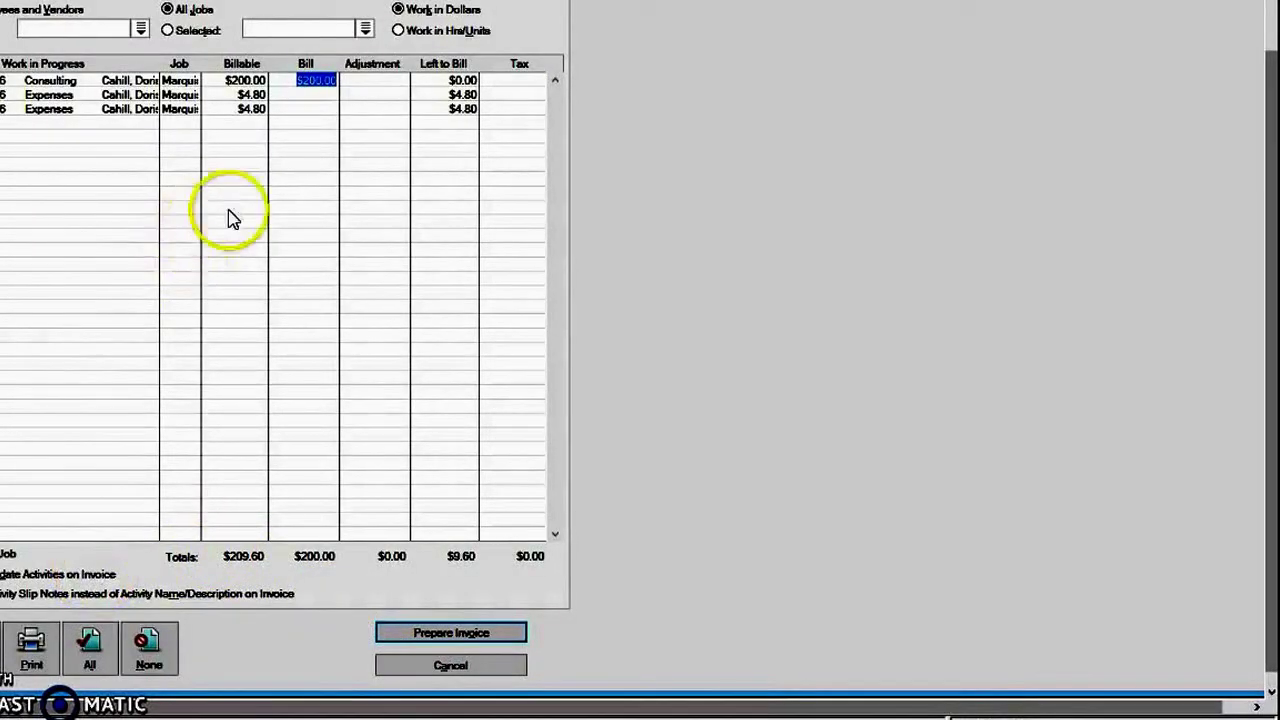
key("Tab")
key("Tab")
key("Tab")
key("Tab")
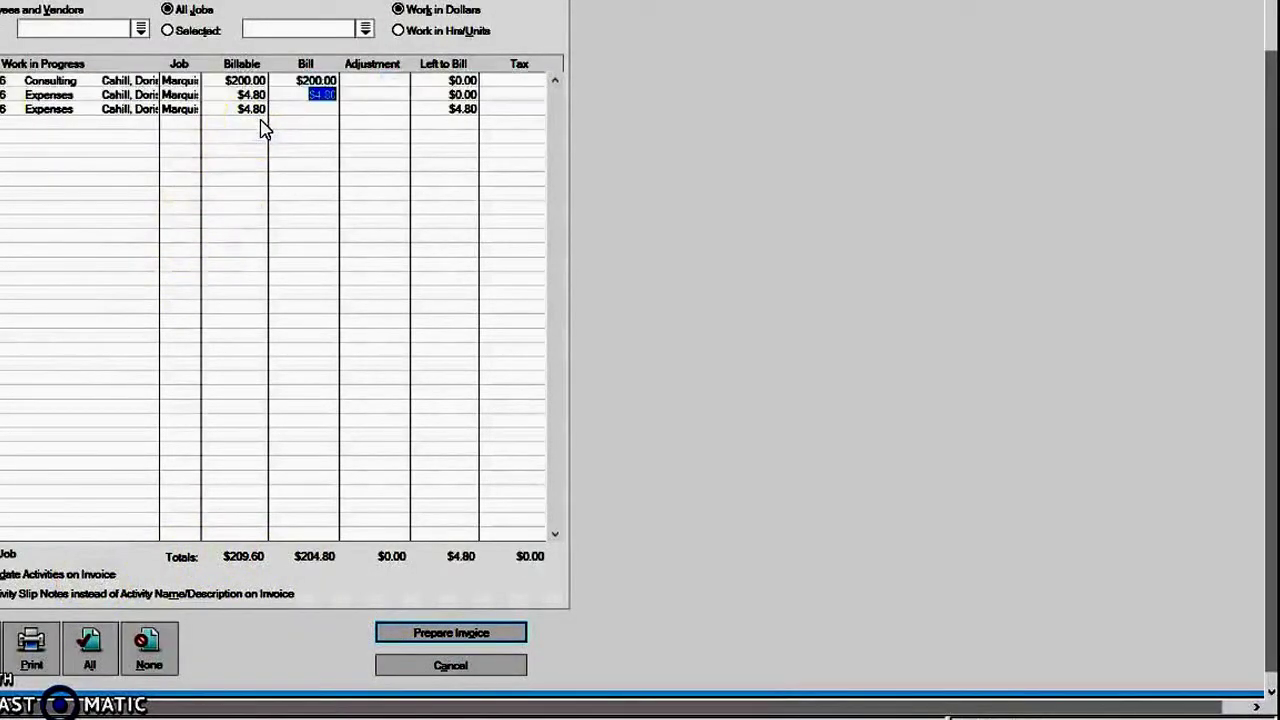
key("Tab")
key("Tab")
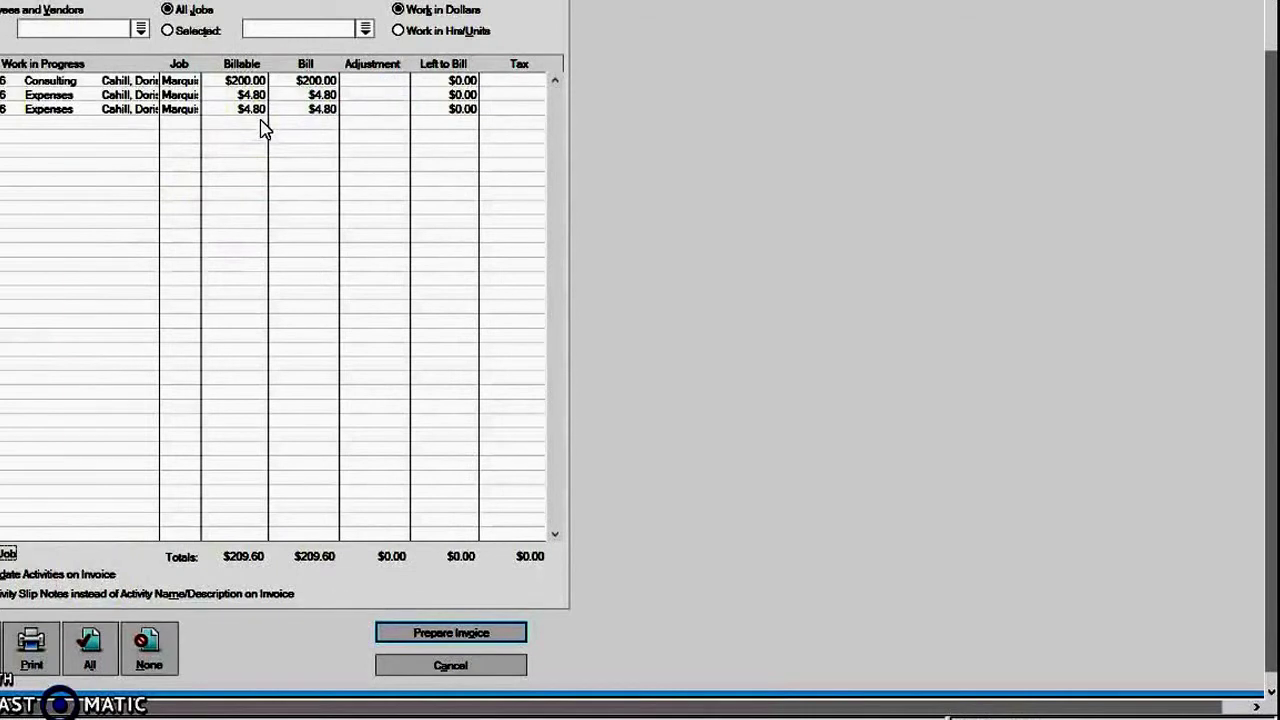
Use activity slip notes instead of the activity name or description on the invoice and prepare it
left_click(379, 82)
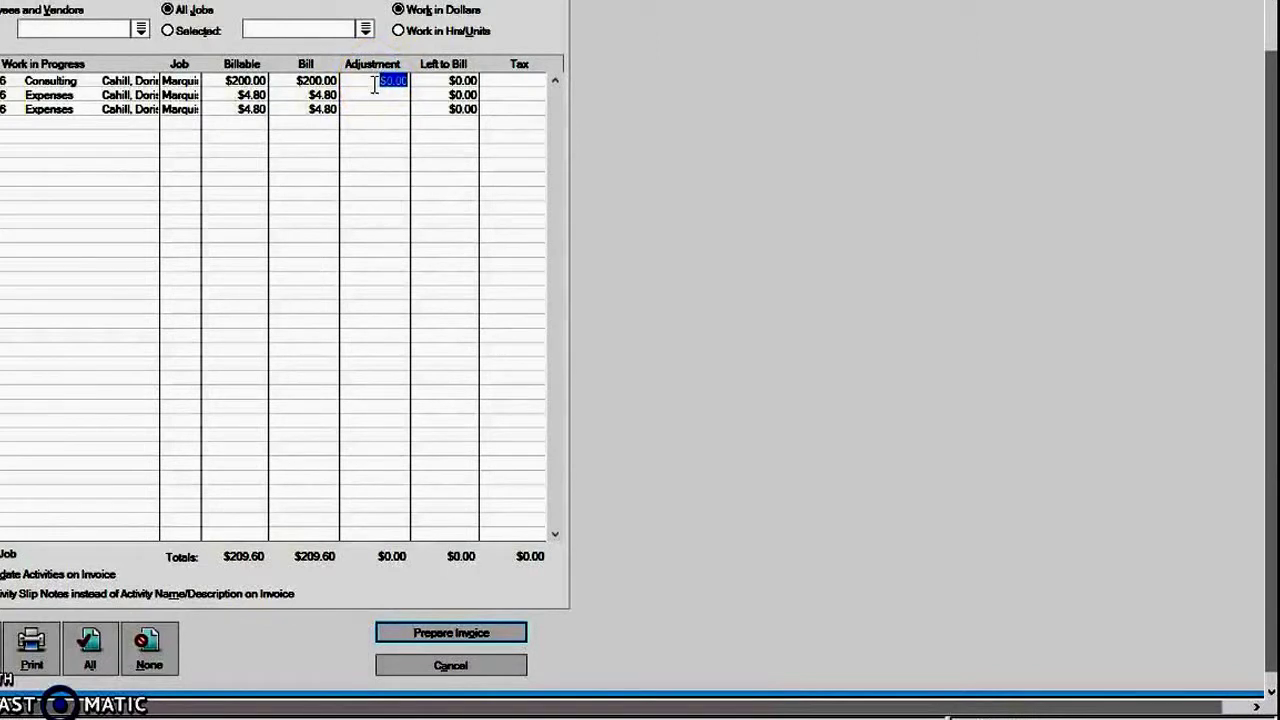
left_click(3, 594)
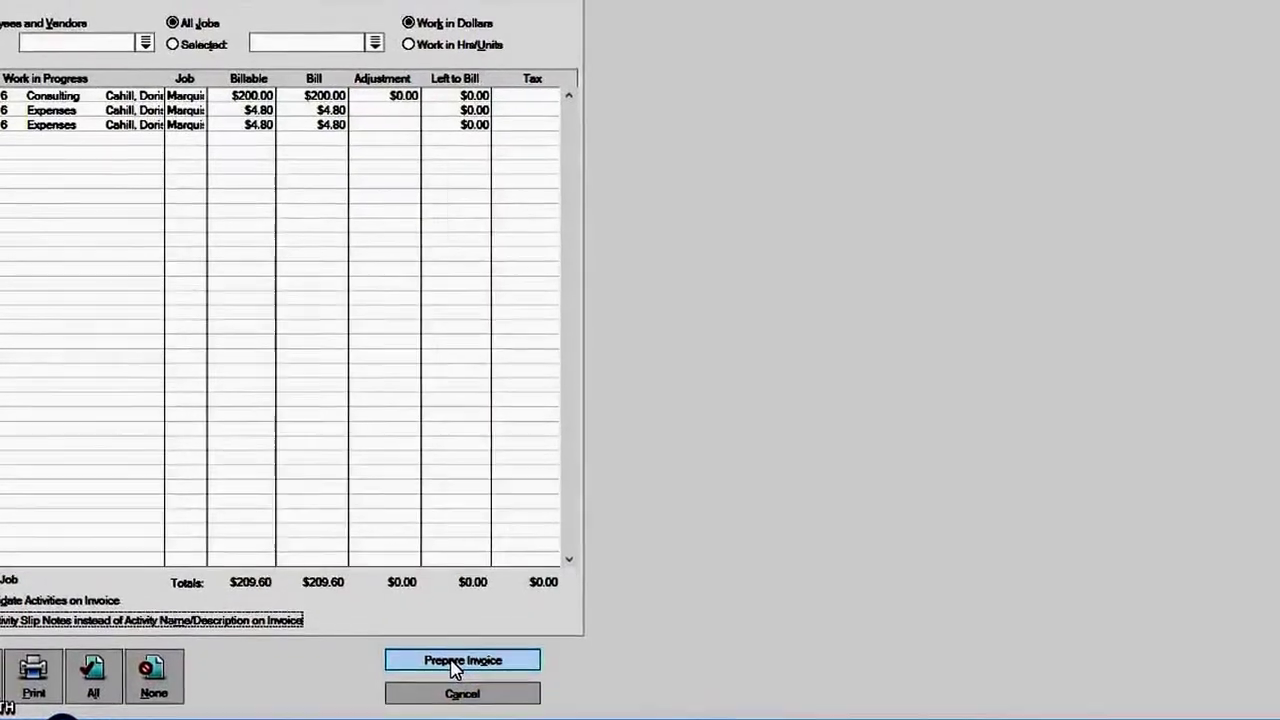
left_click(441, 634)
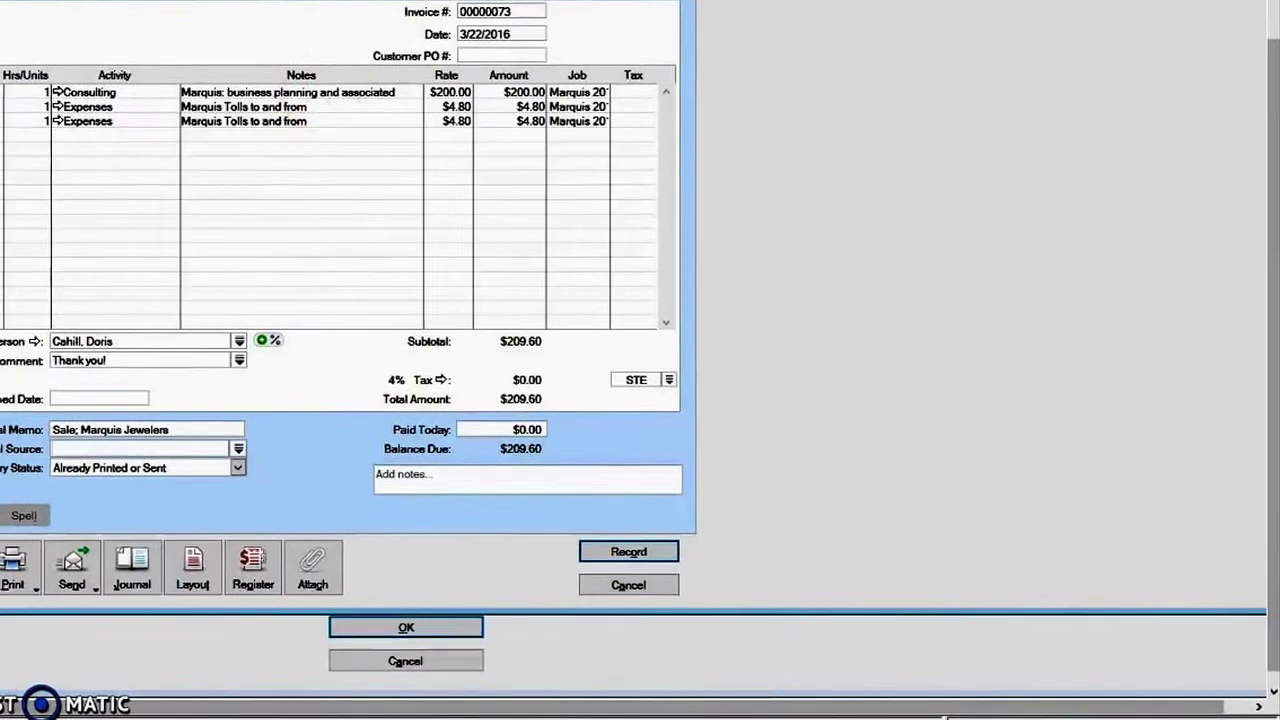
Insert a header line below the invoice's expense entries and delete it again
left_click(0, 0)
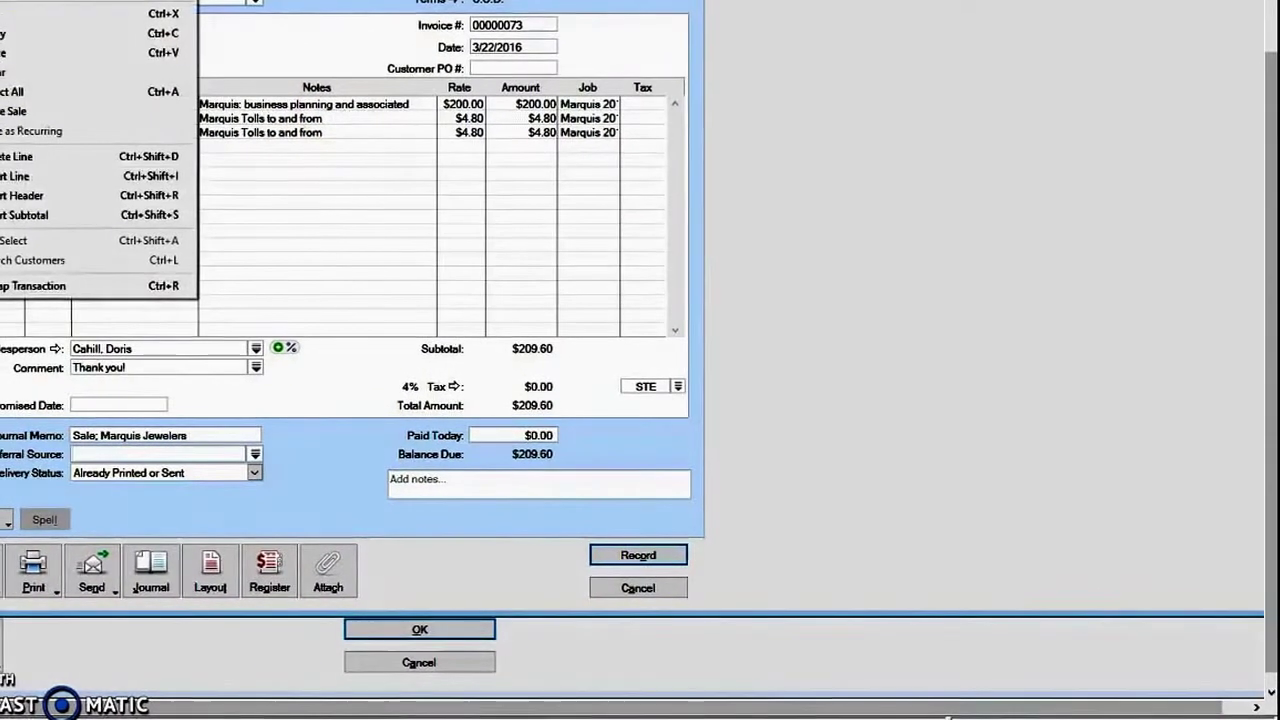
left_click(34, 195)
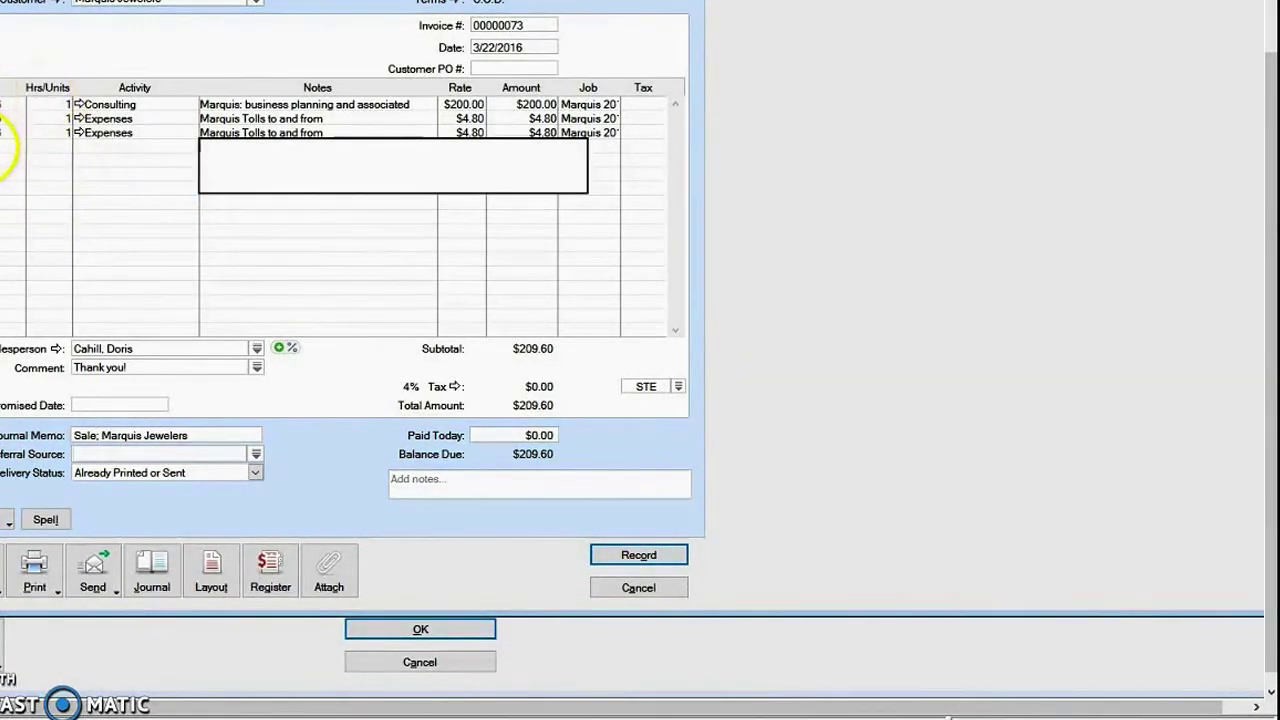
left_click(0, 0)
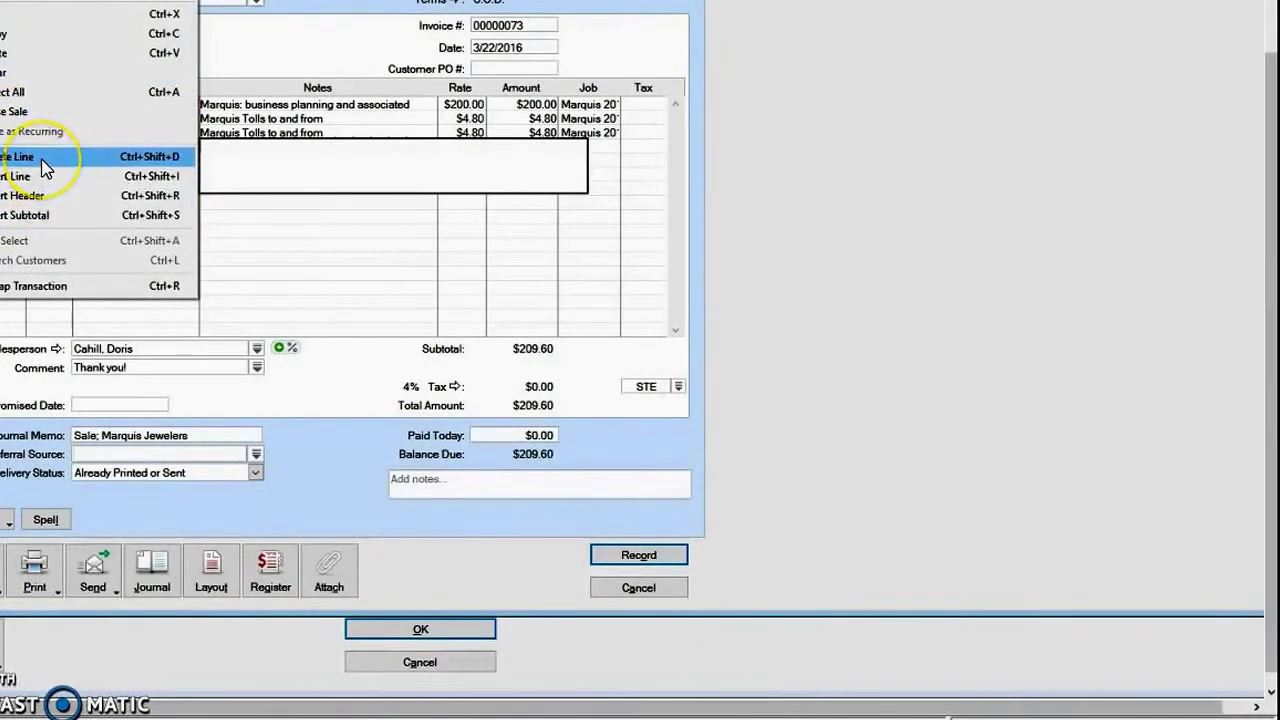
left_click(42, 162)
Insert a subtotal line labelled "Total subtotal" below the invoice's expense entries
left_click(0, 0)
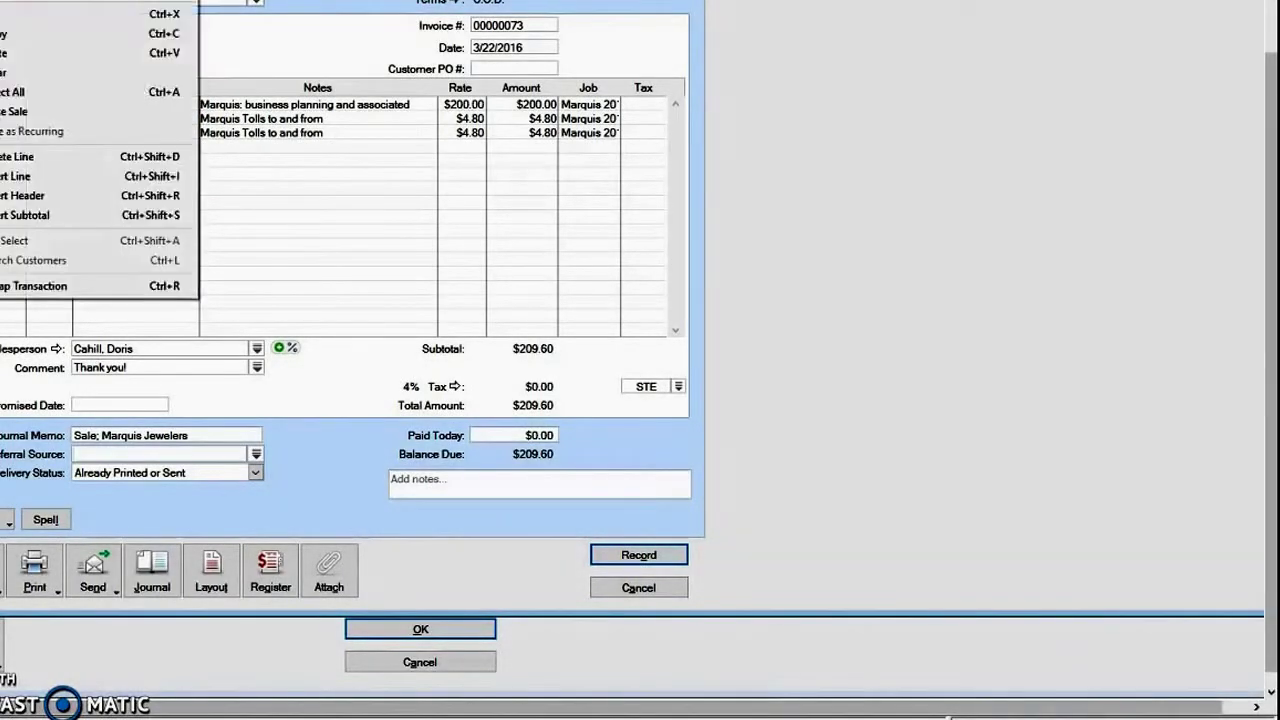
left_click(30, 215)
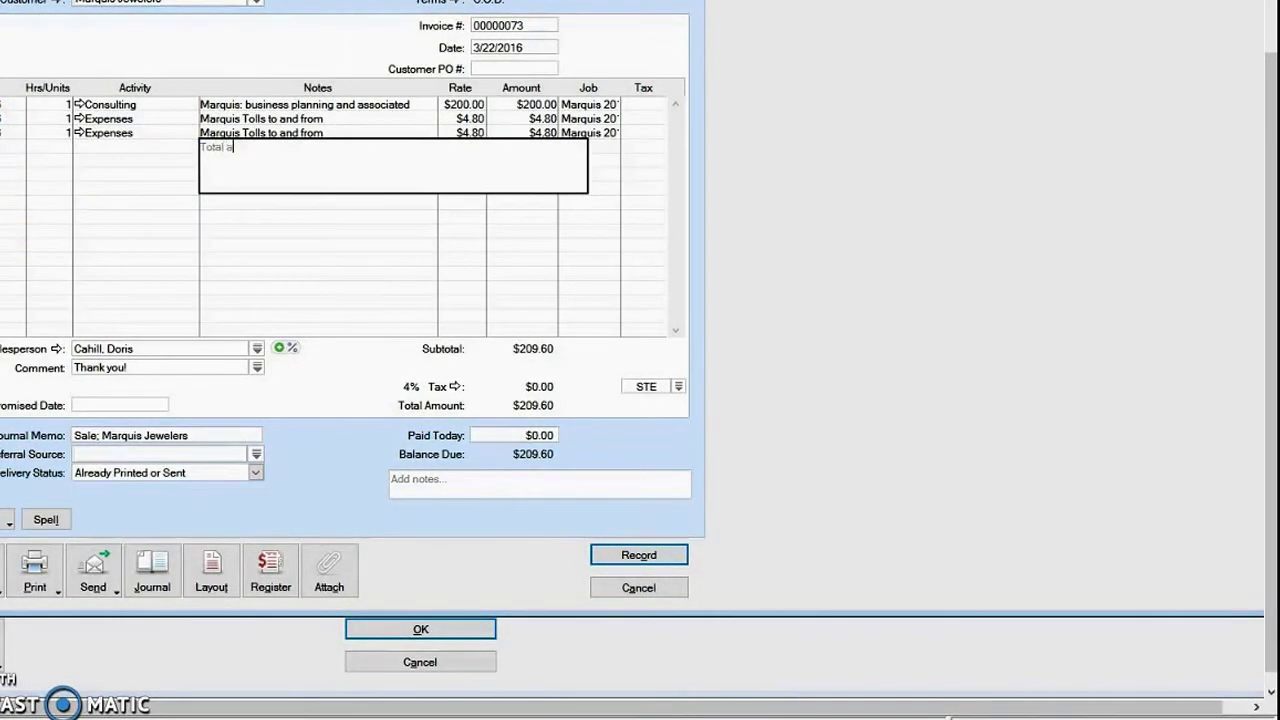
type("Total subtotal")
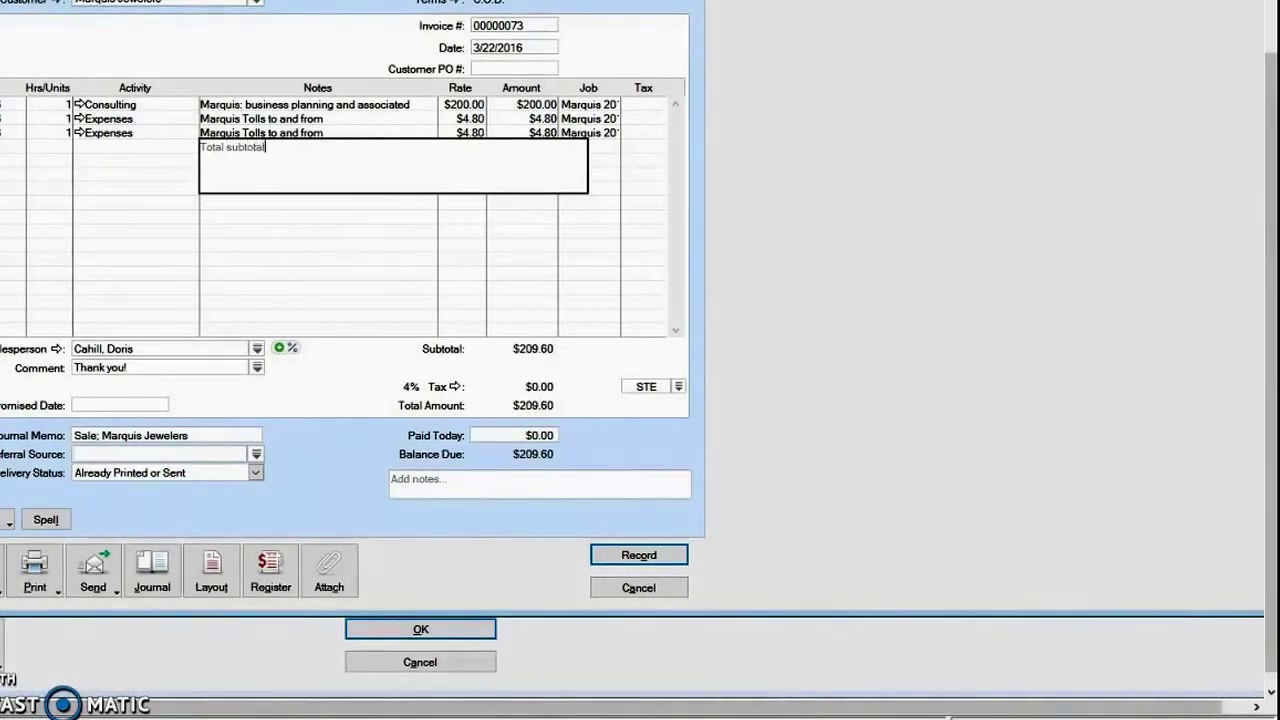
key("Return")
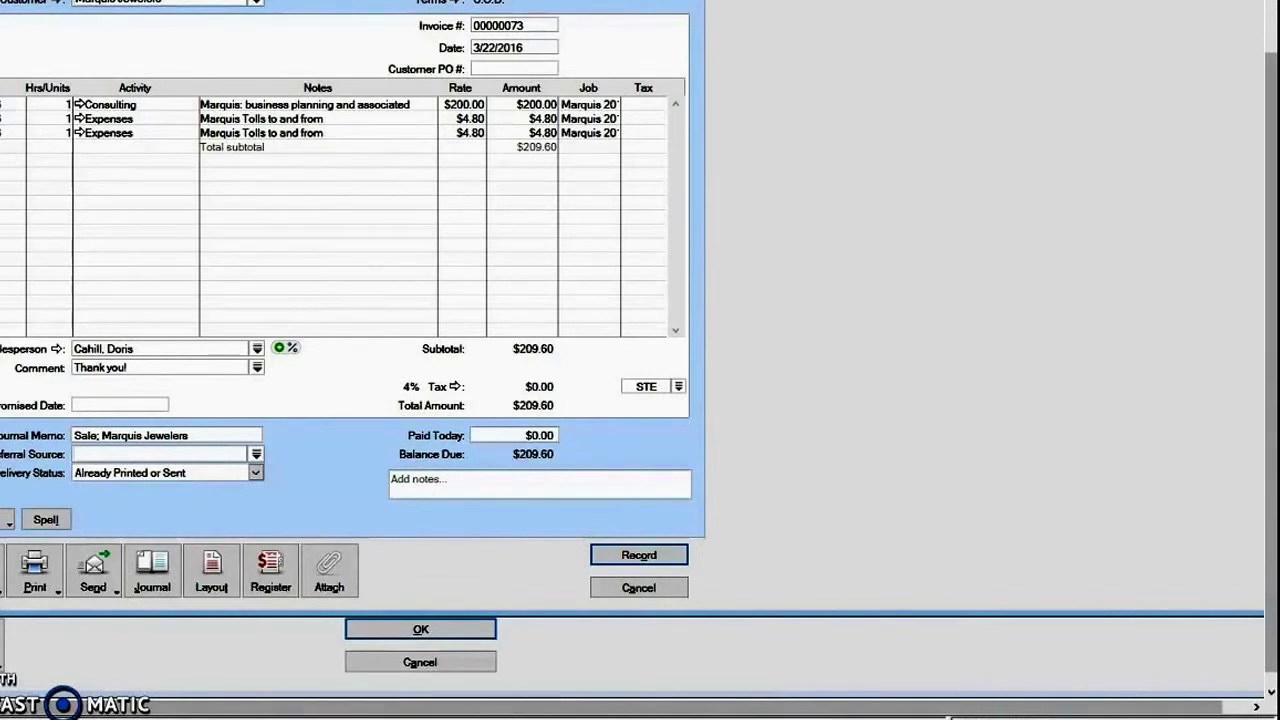
Add a Consulting activity line below the subtotal with 1 hour/unit
key("Tab")
type("1")
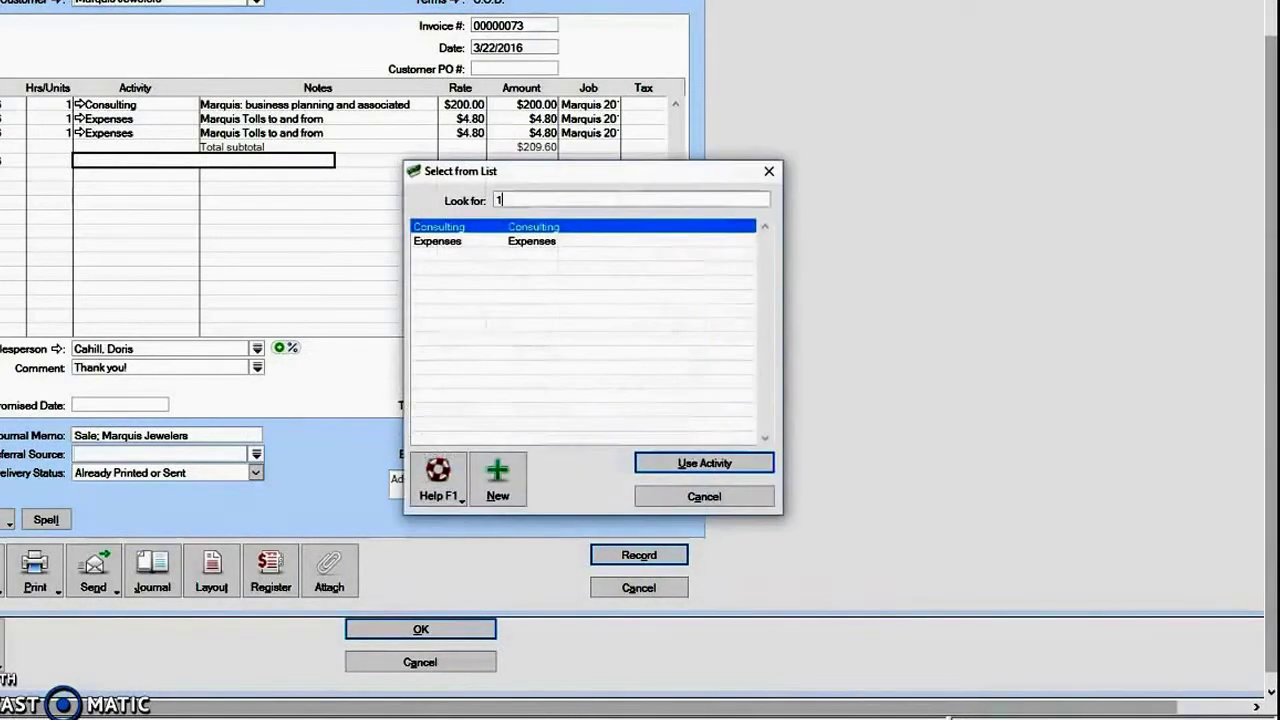
left_click(700, 465)
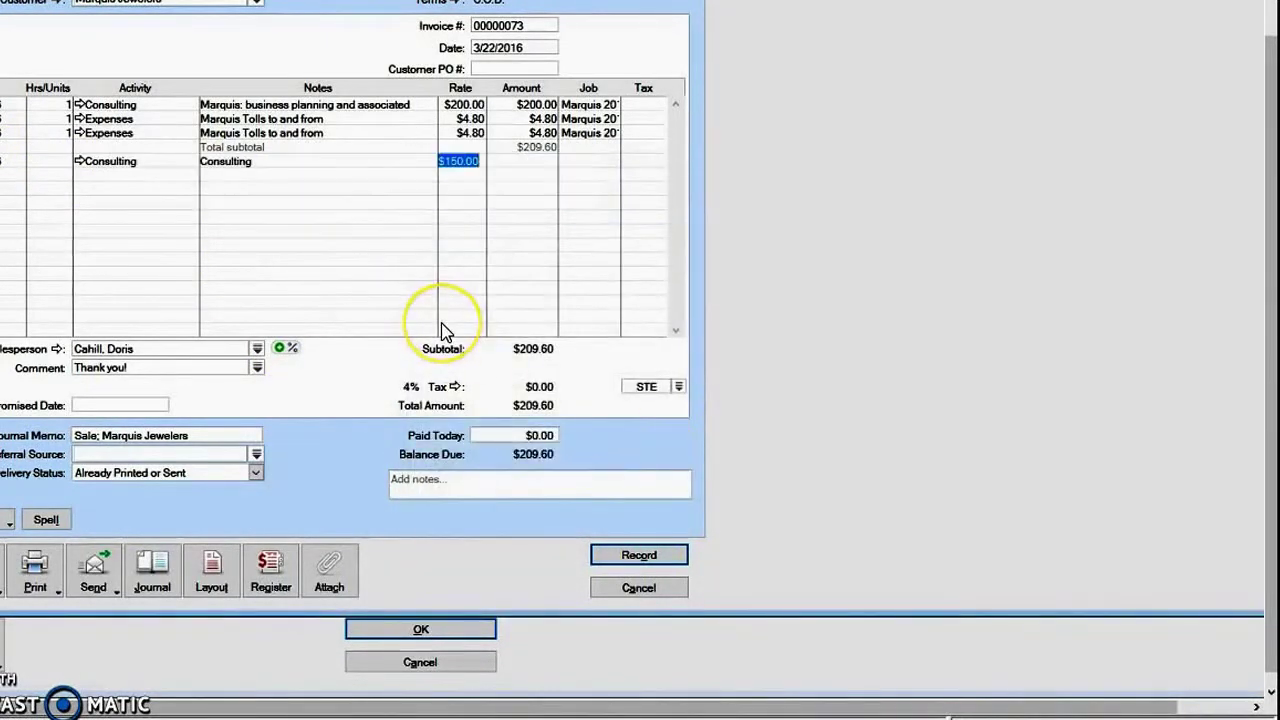
key("Tab")
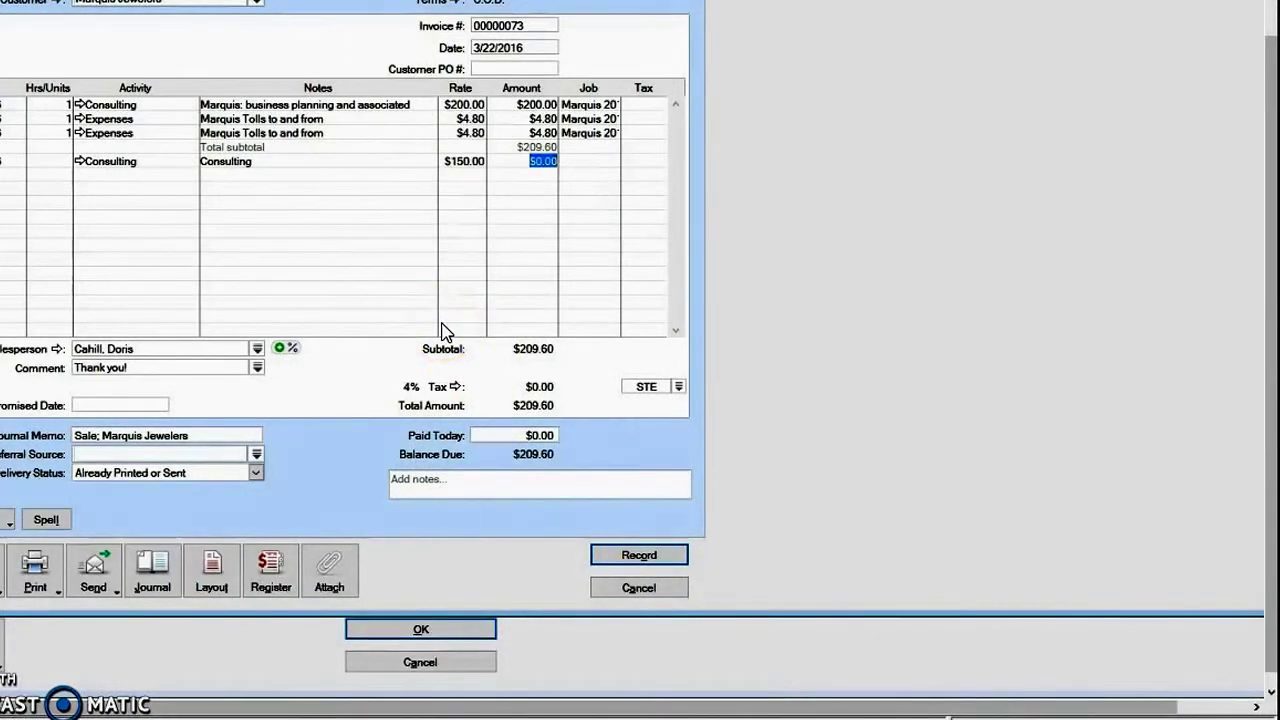
key("shift+Tab")
key("shift+Tab")
key("shift+Tab")
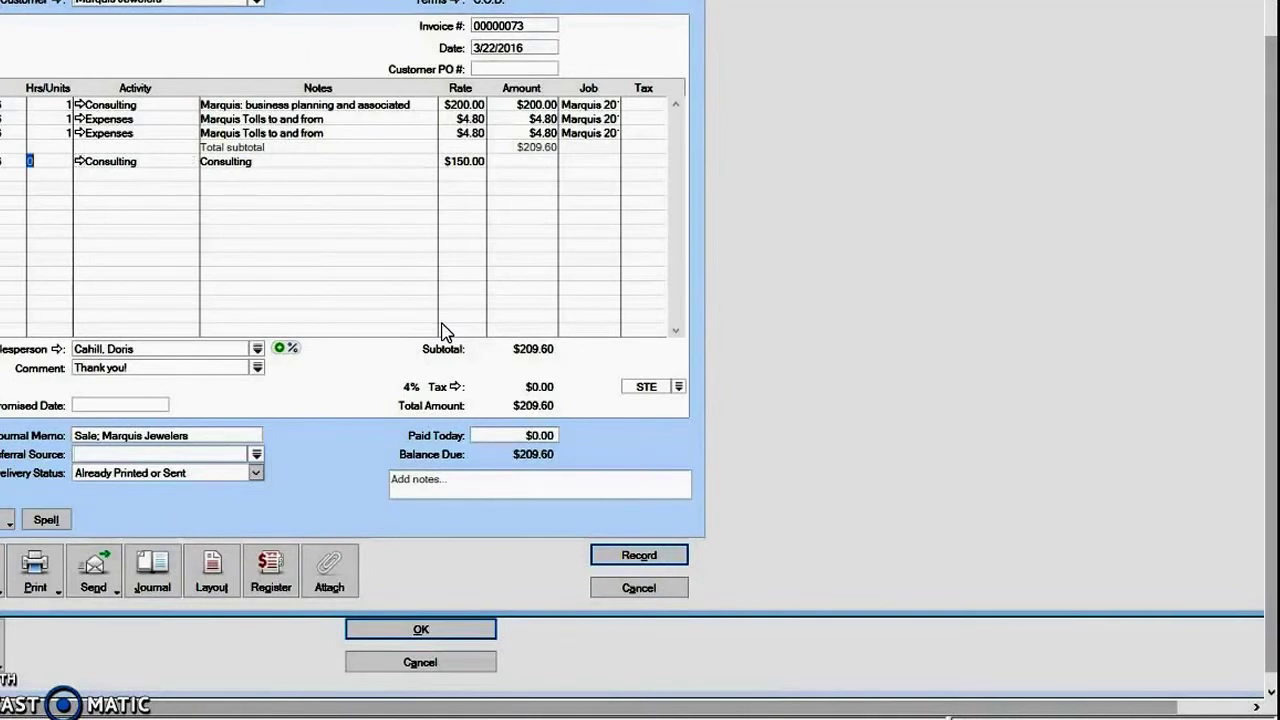
key("Tab")
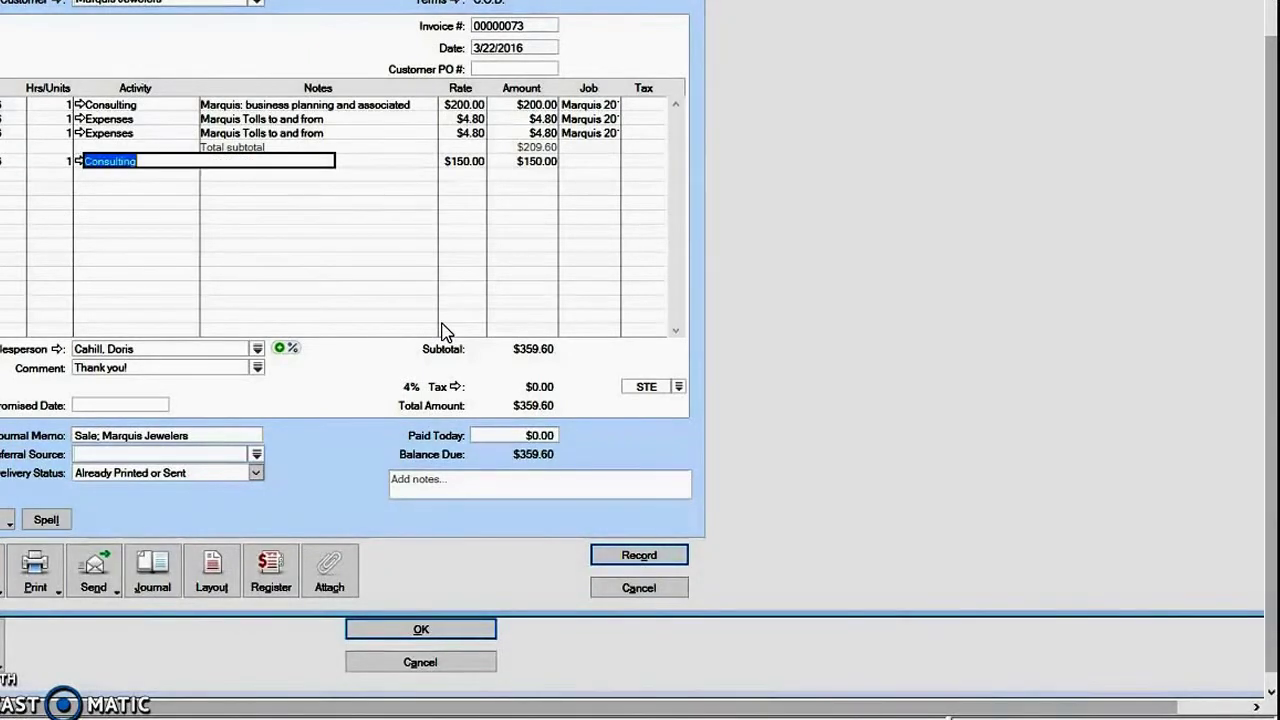
Replace the note on the added consulting line with "additional services" and move on to the next empty line
key("Tab")
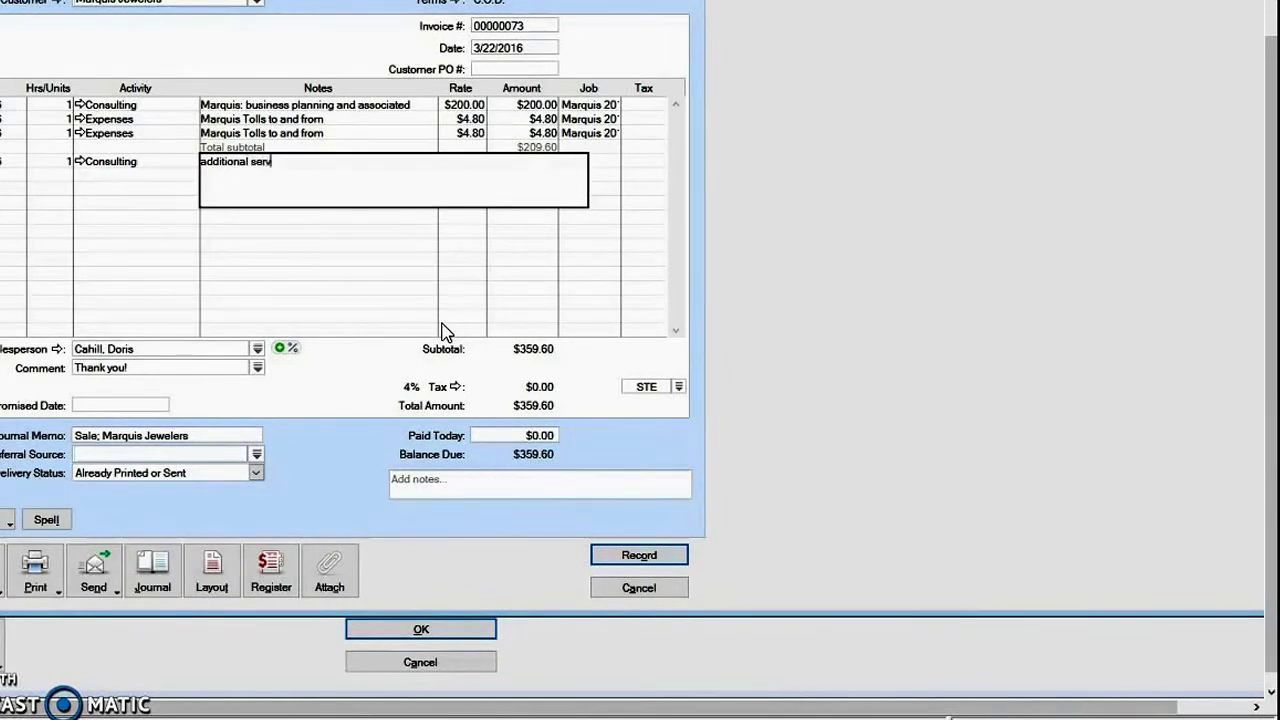
key("Tab")
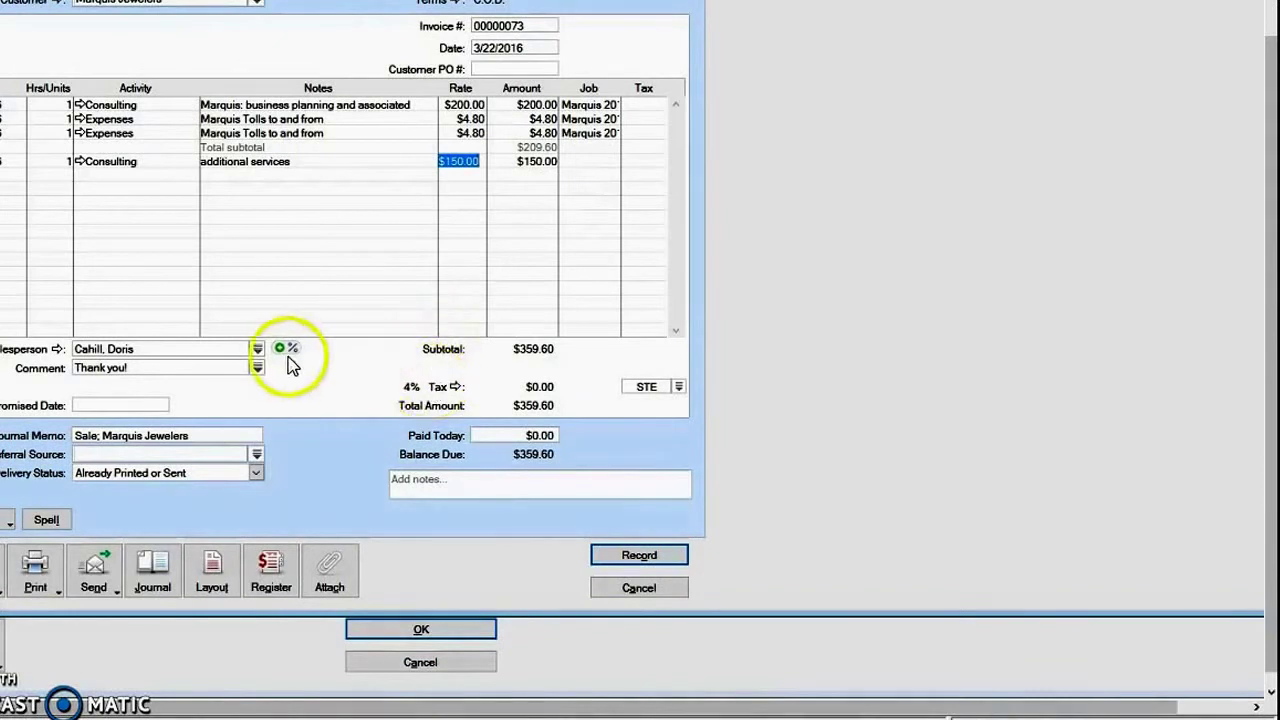
left_click(147, 173)
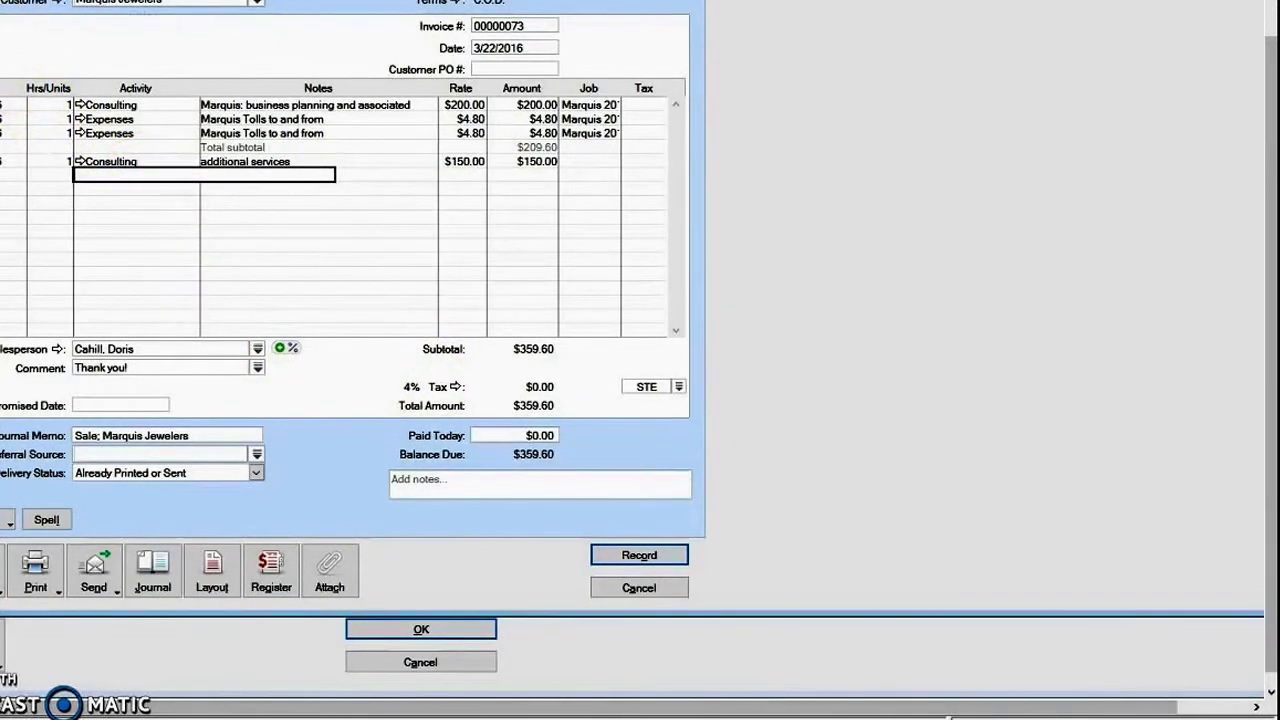
Insert a subtotal line below the "additional services" Consulting line and look through the preset invoice comments without choosing another one
left_click(10, 2)
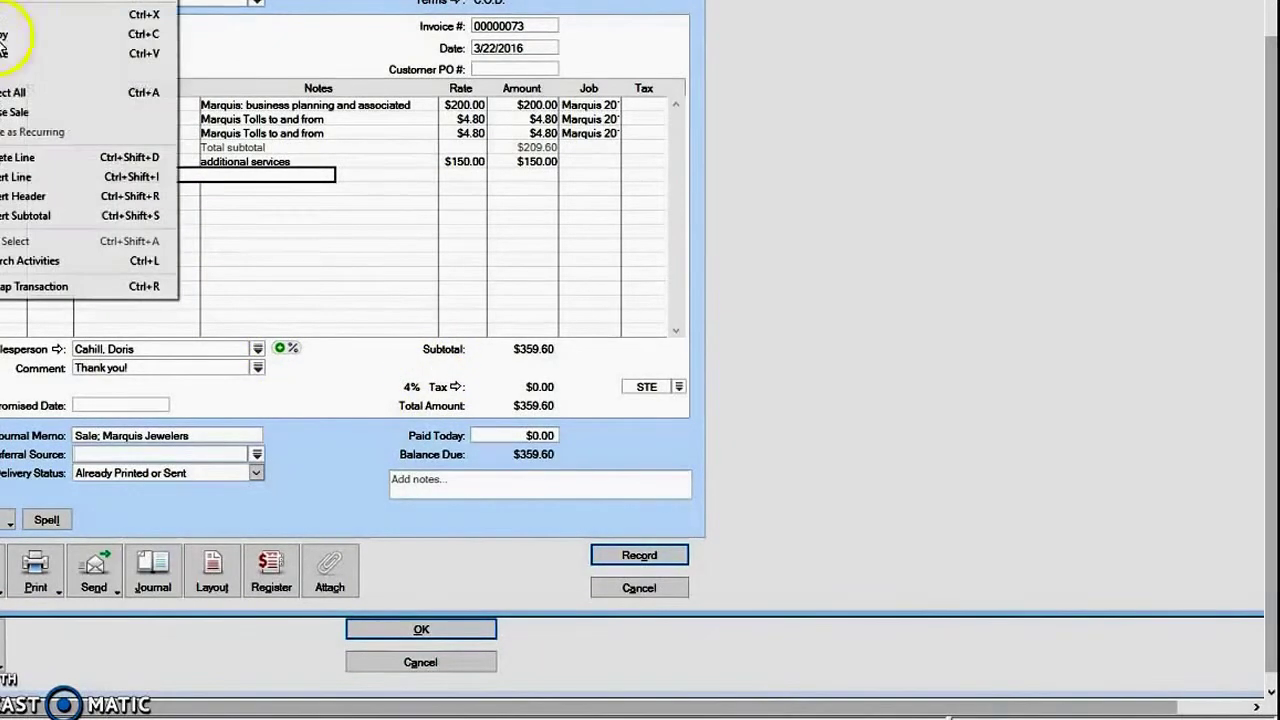
left_click(53, 215)
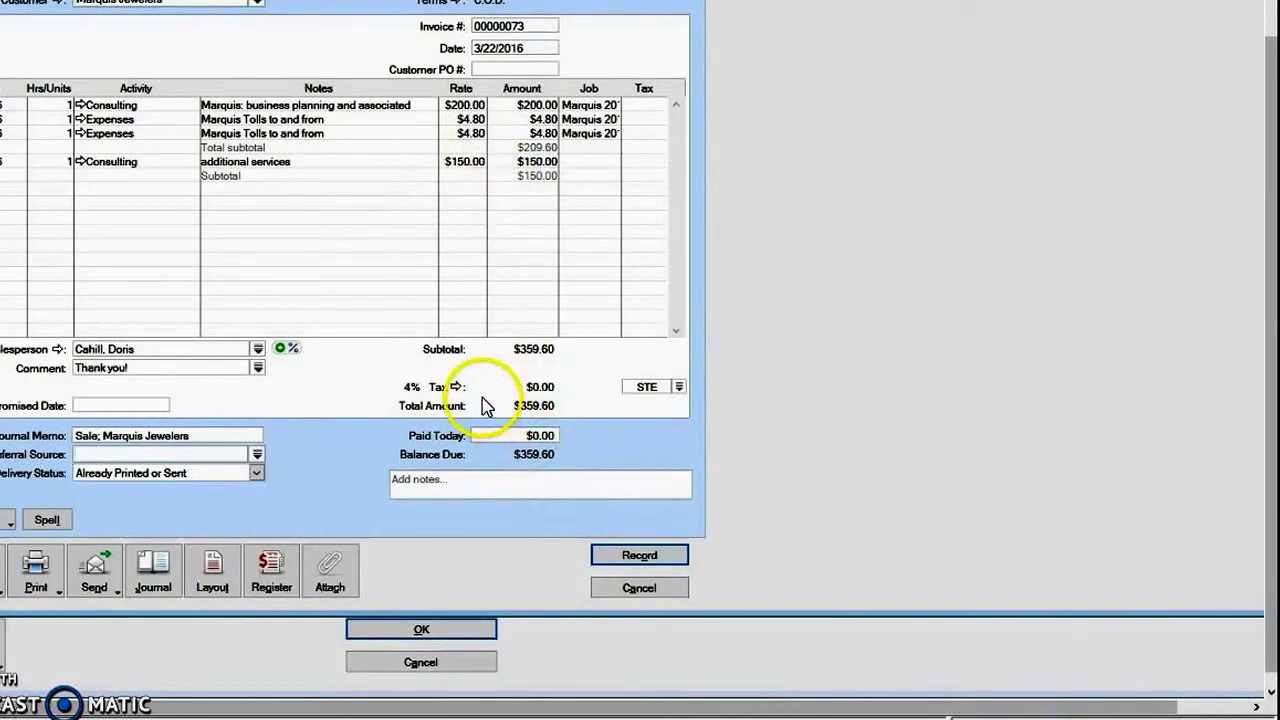
left_click(258, 375)
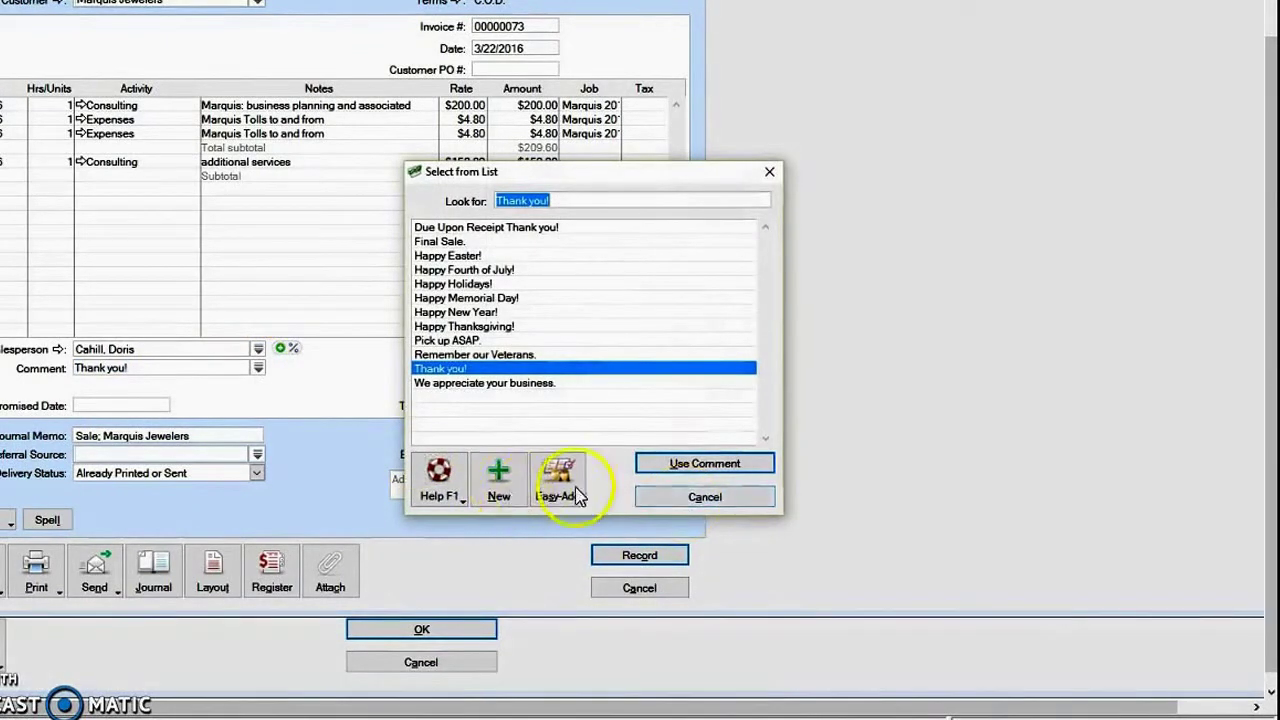
left_click(688, 498)
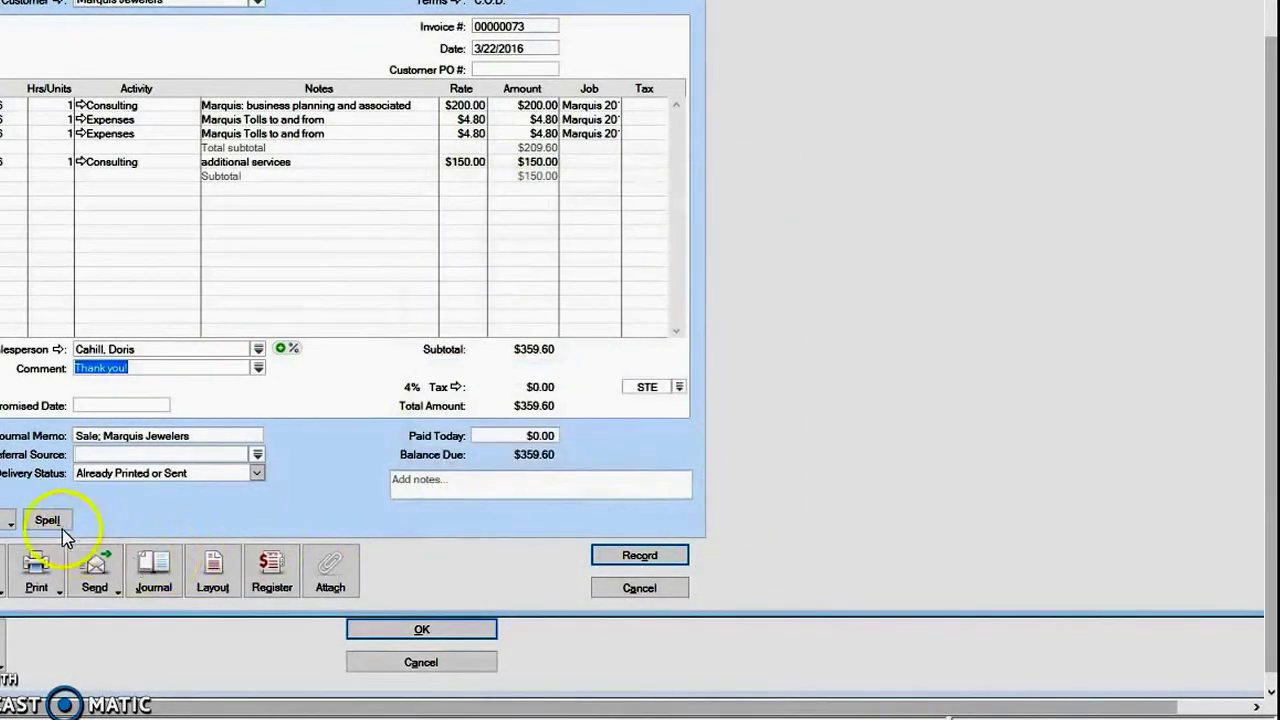
Bill the $18.00 reimbursable mileage expense for job Marquis 2015 on the invoice, using Expenses as the reimbursement activity
left_click(10, 524)
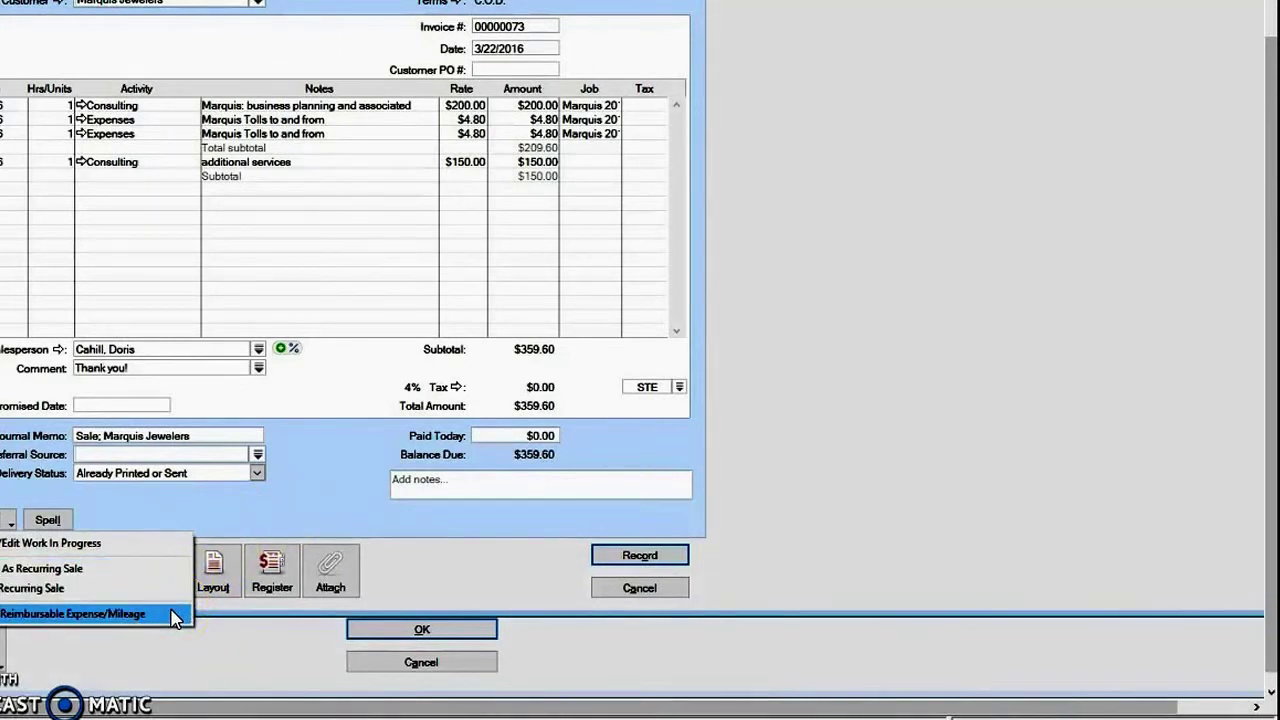
left_click(285, 517)
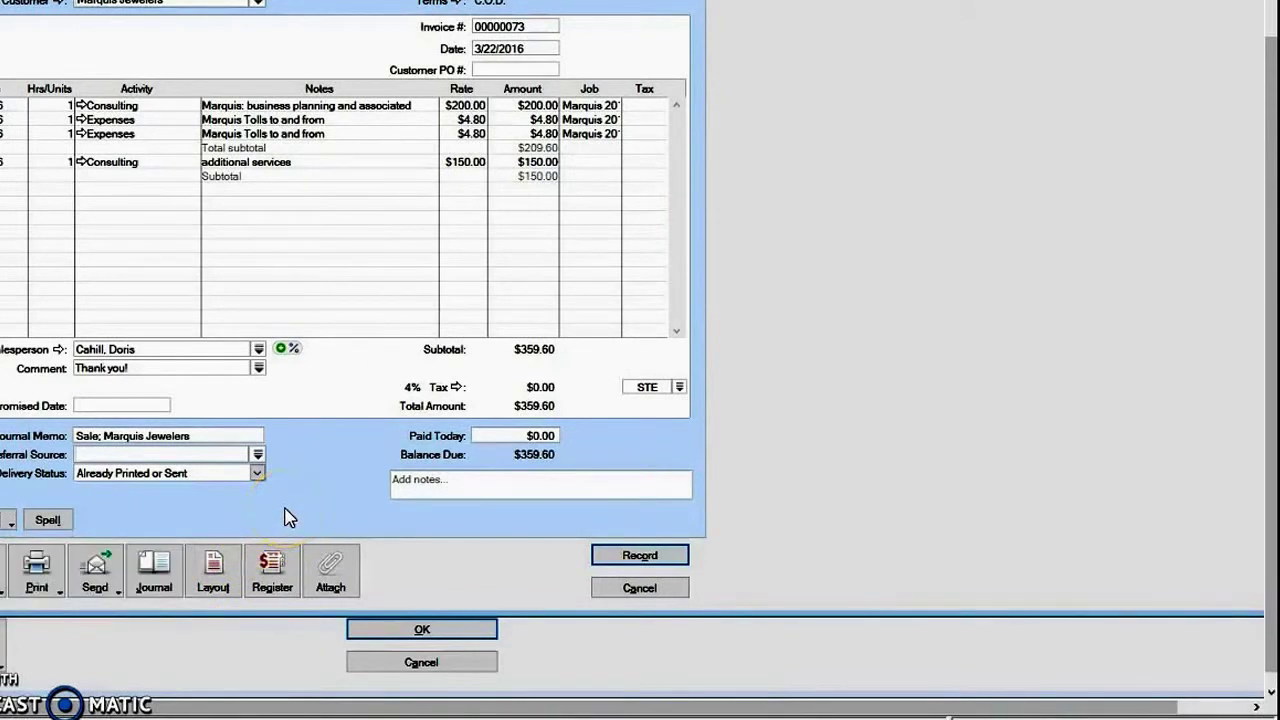
left_click(44, 590)
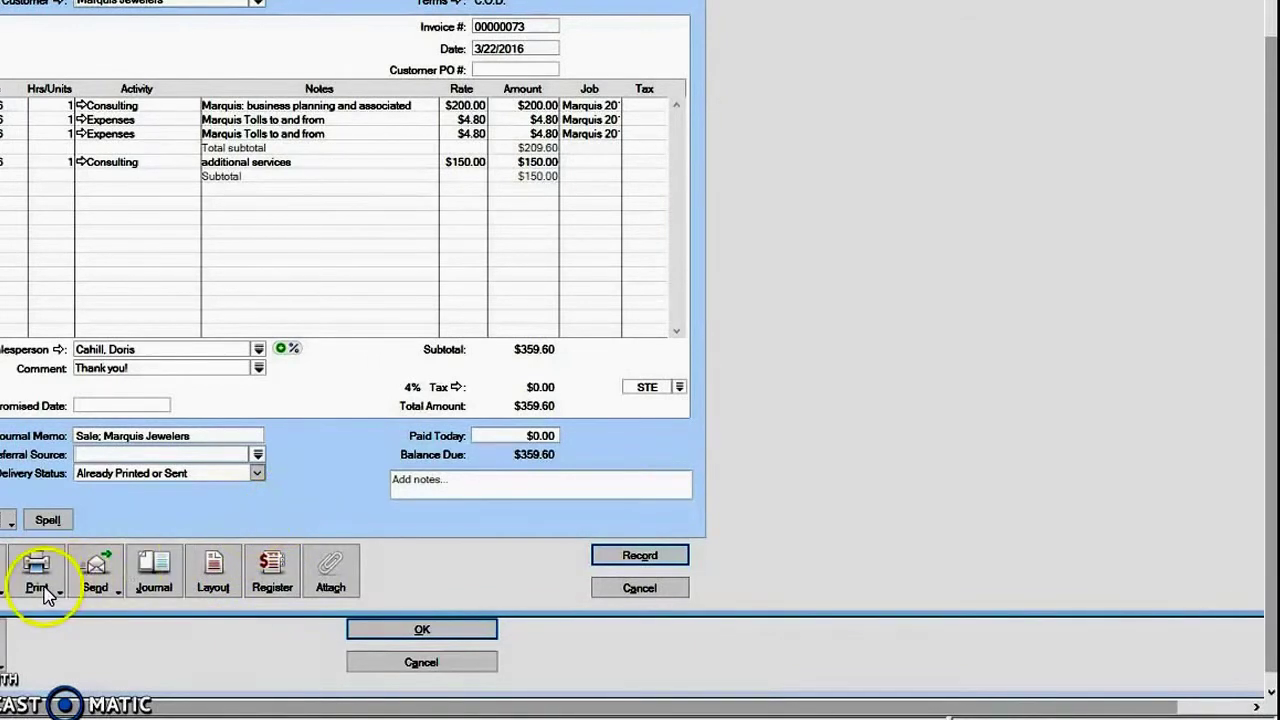
left_click(10, 520)
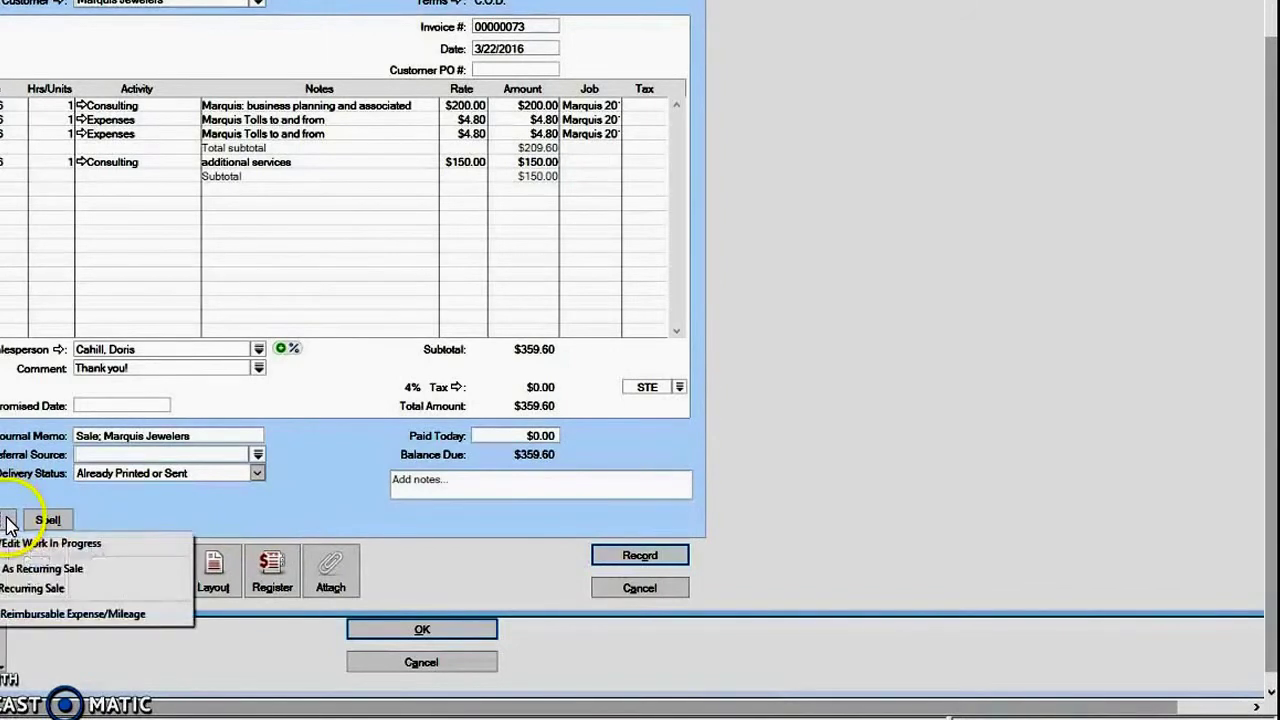
left_click(37, 614)
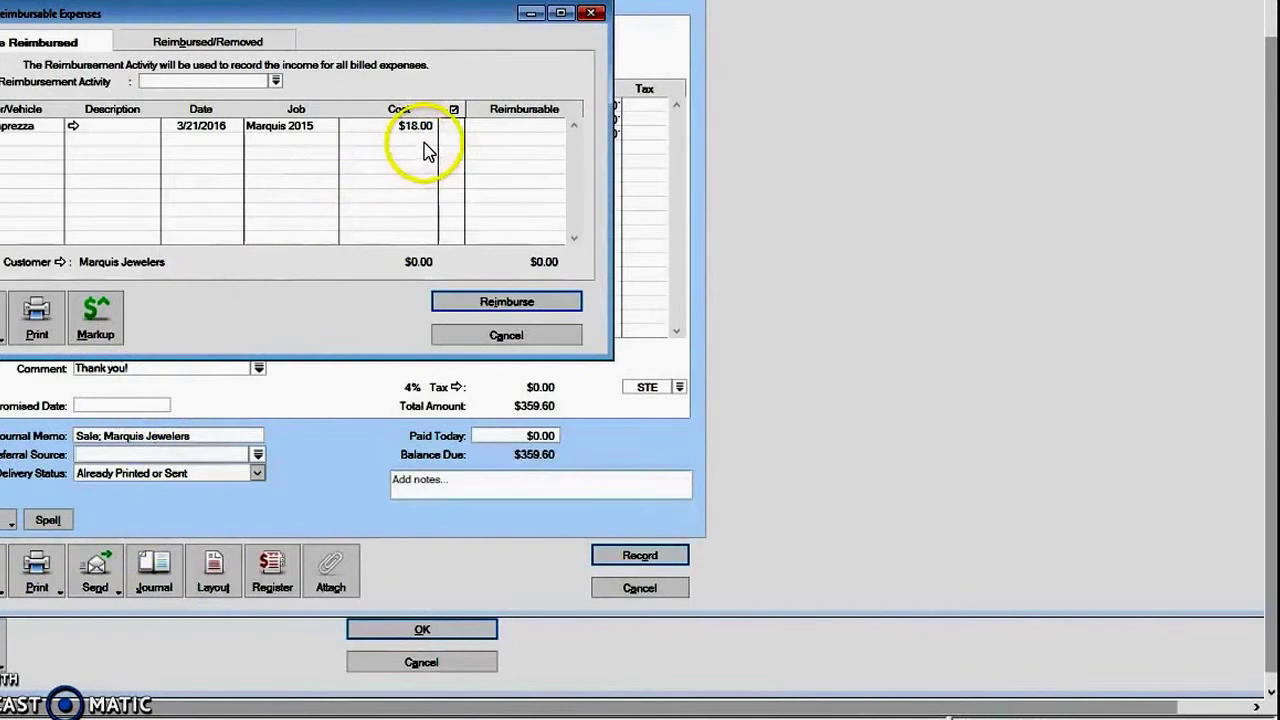
left_click(275, 82)
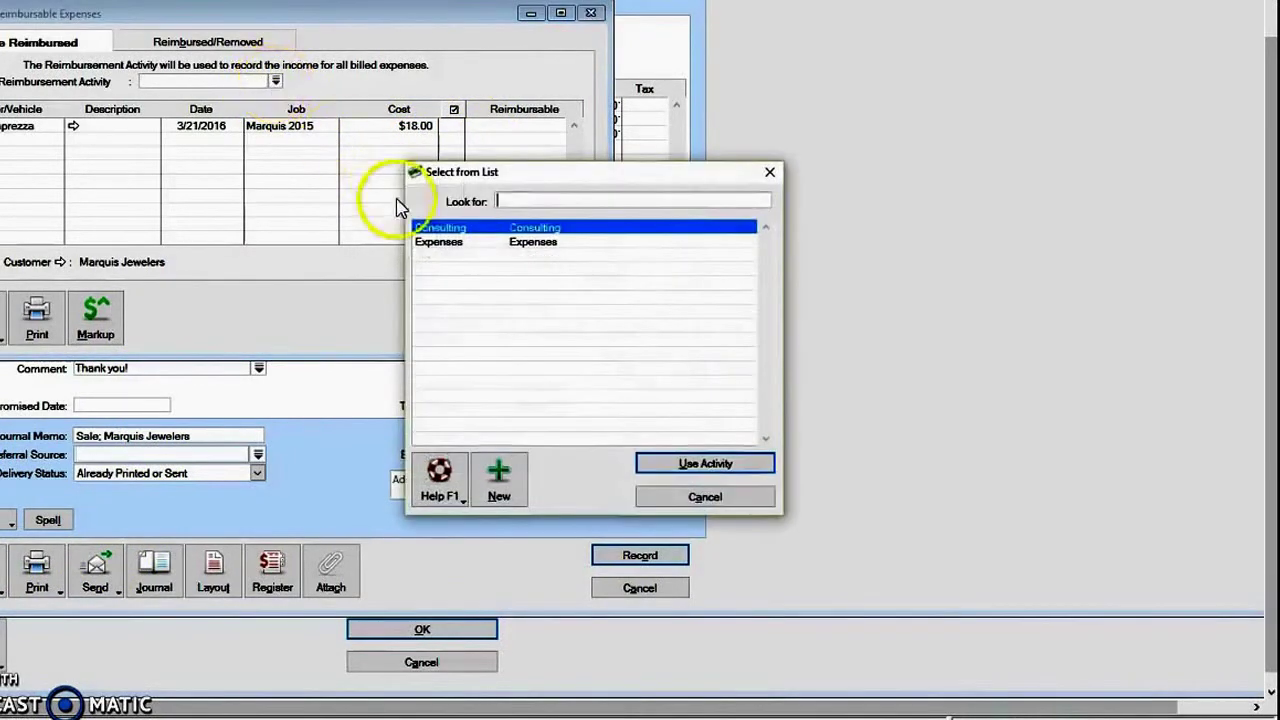
double_click(463, 245)
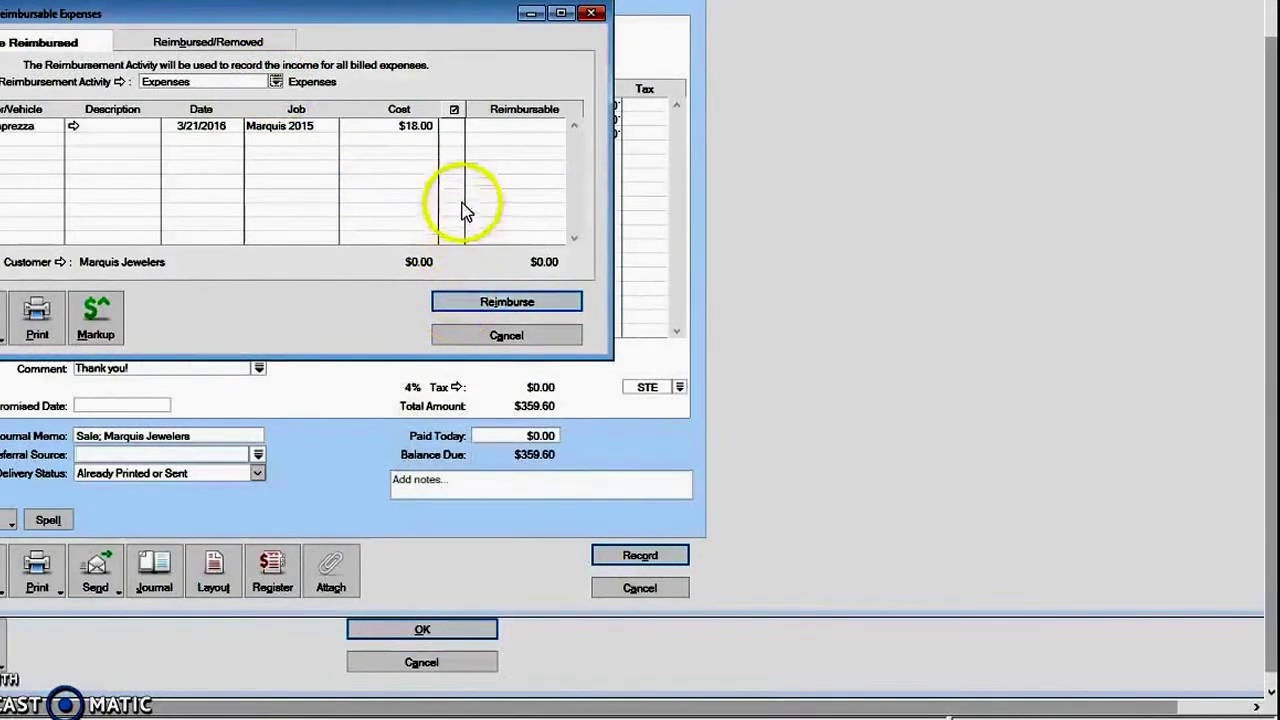
left_click(452, 127)
left_click(488, 312)
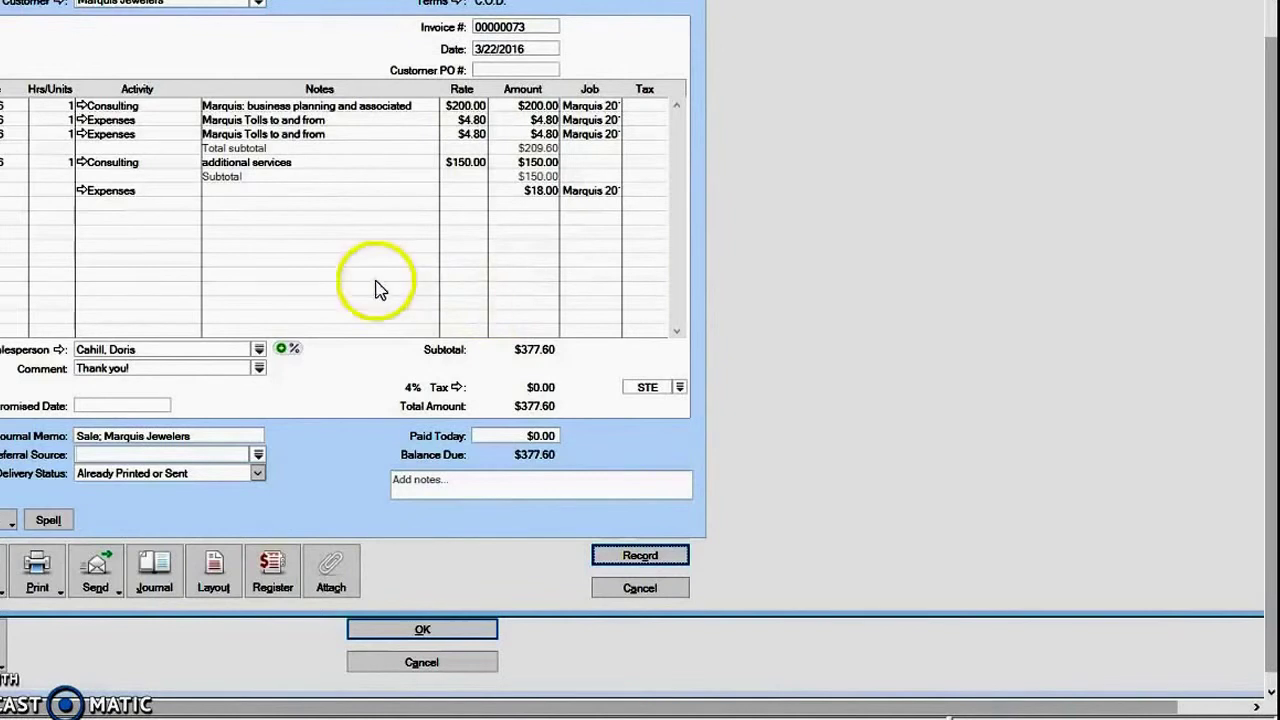
View the list of vehicles set up for mileage tracking and close it to return to the invoice
left_click(10, 3)
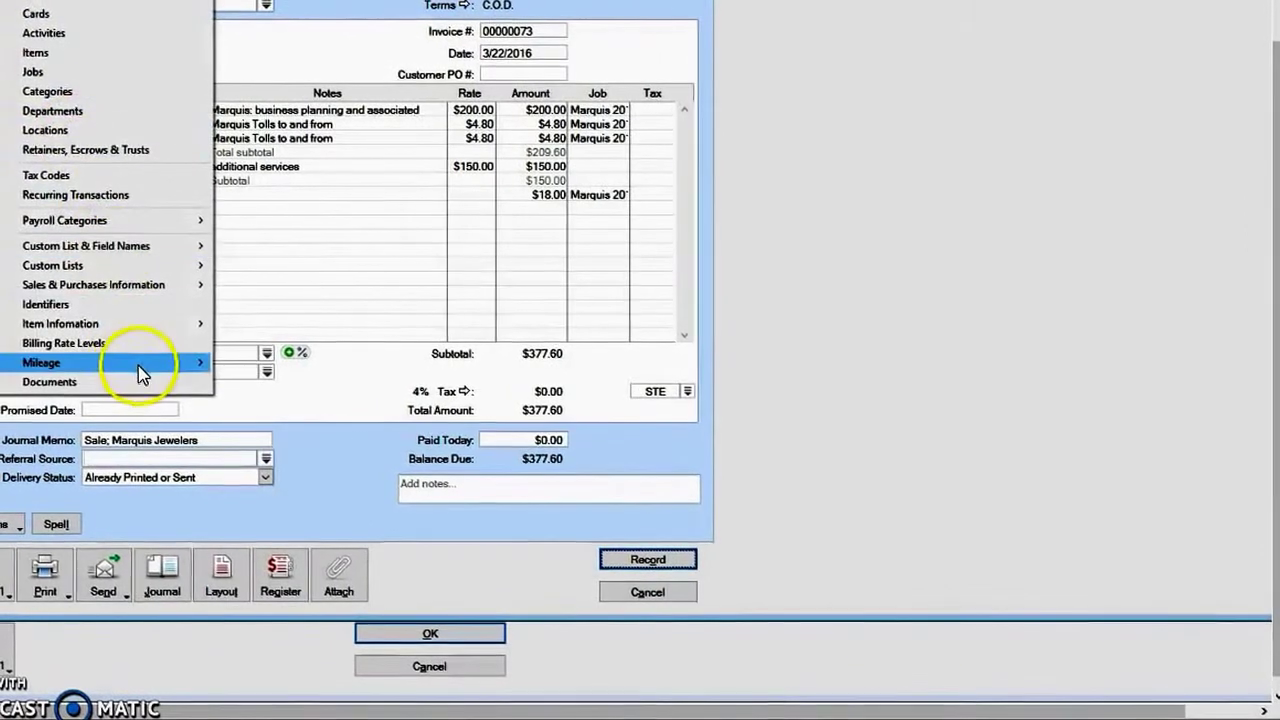
mouse_move(137, 361)
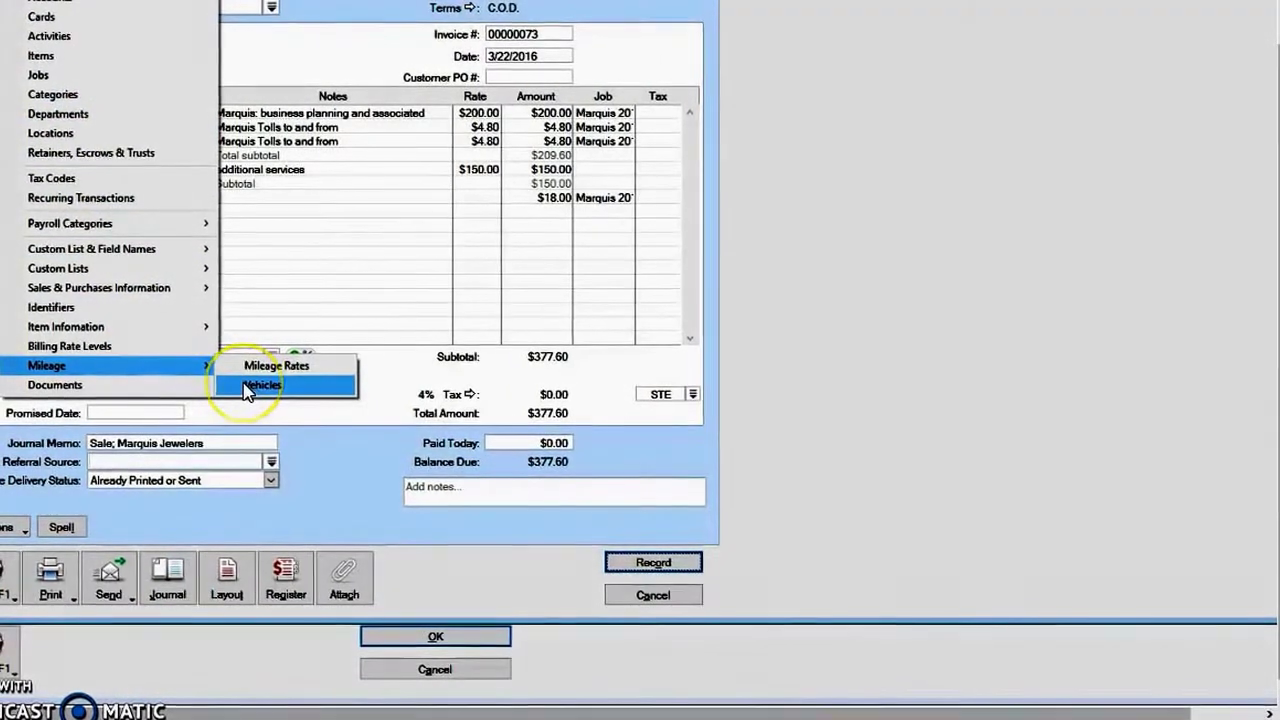
left_click(262, 386)
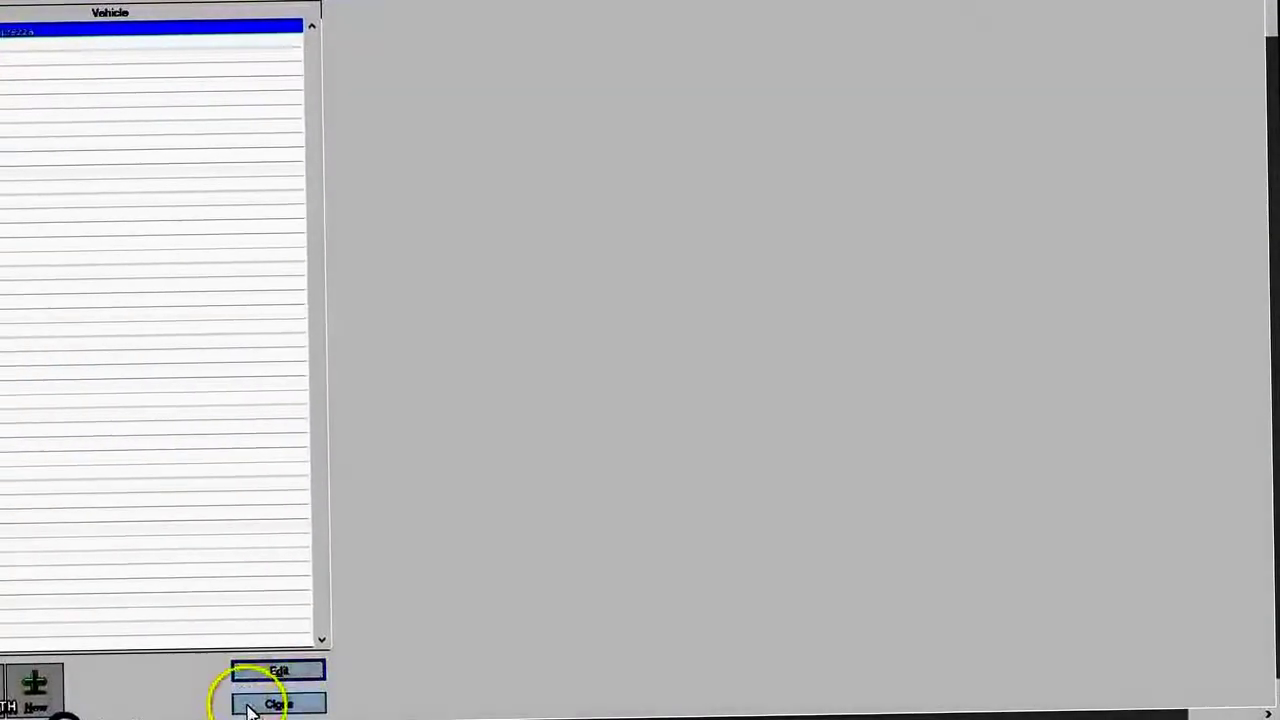
left_click(250, 705)
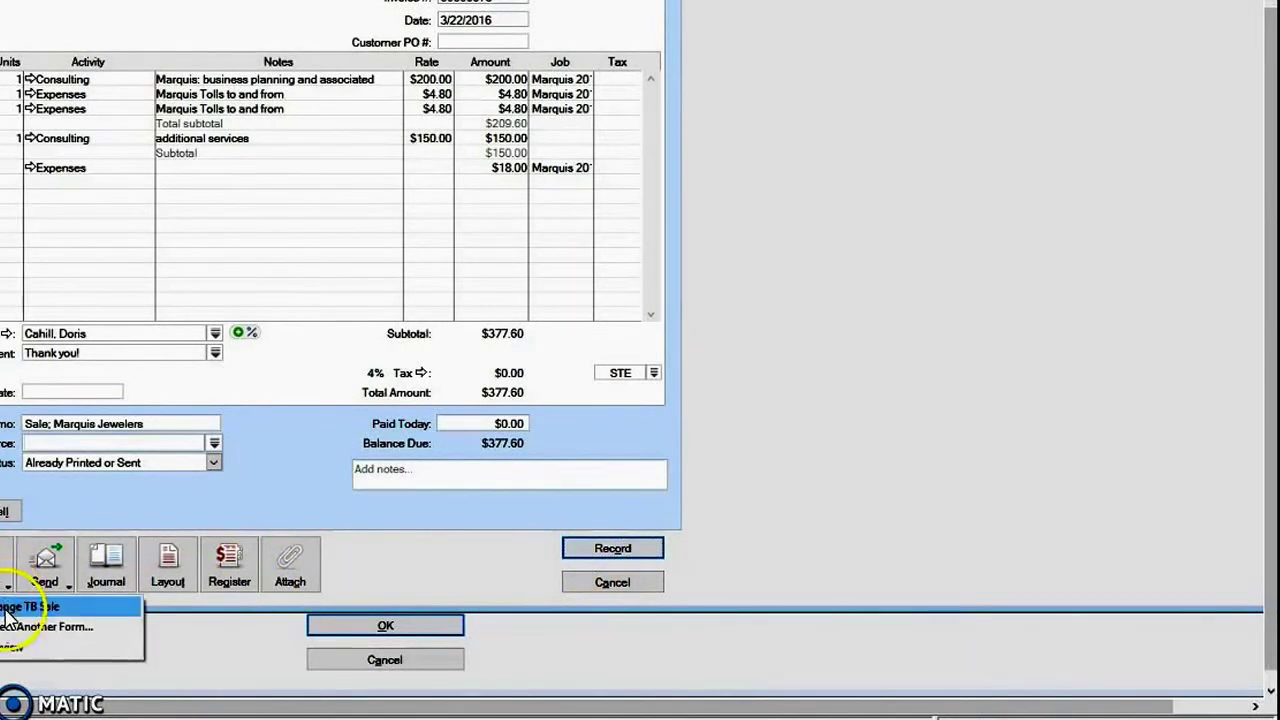
Record the Marquis Jewelers invoice and preview it with the Orange TB Sale form
left_click(15, 650)
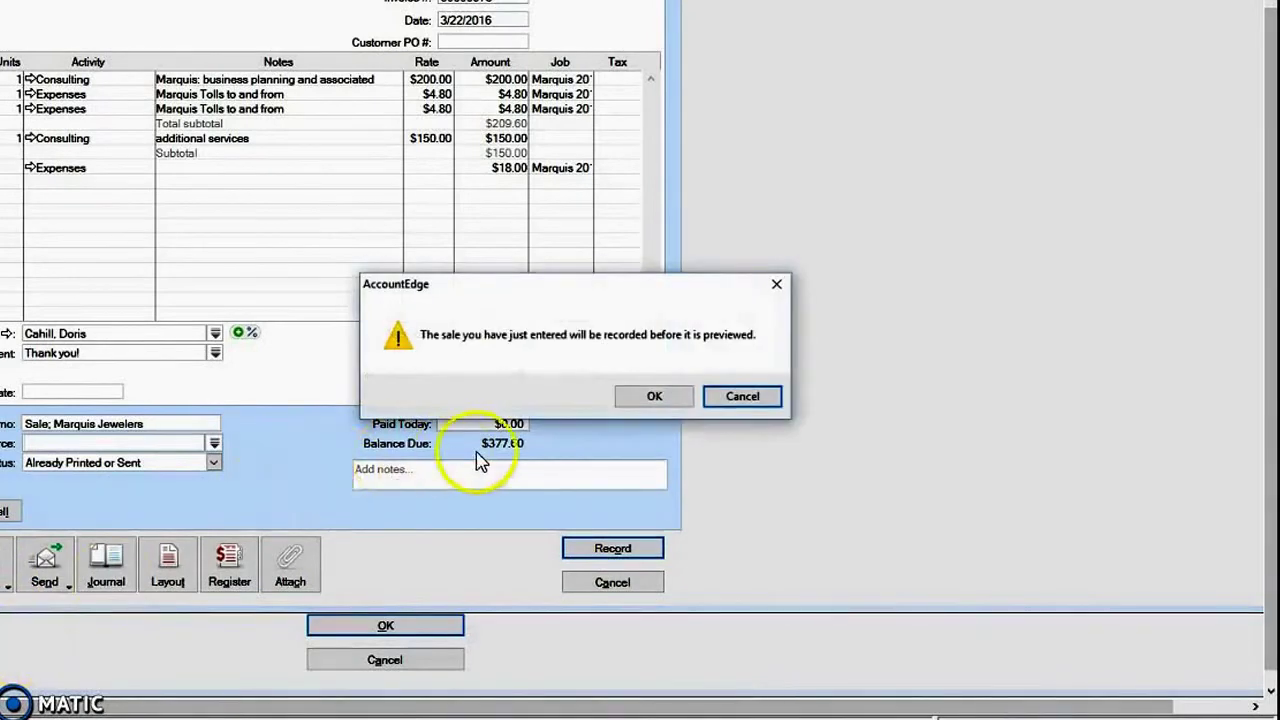
left_click(652, 397)
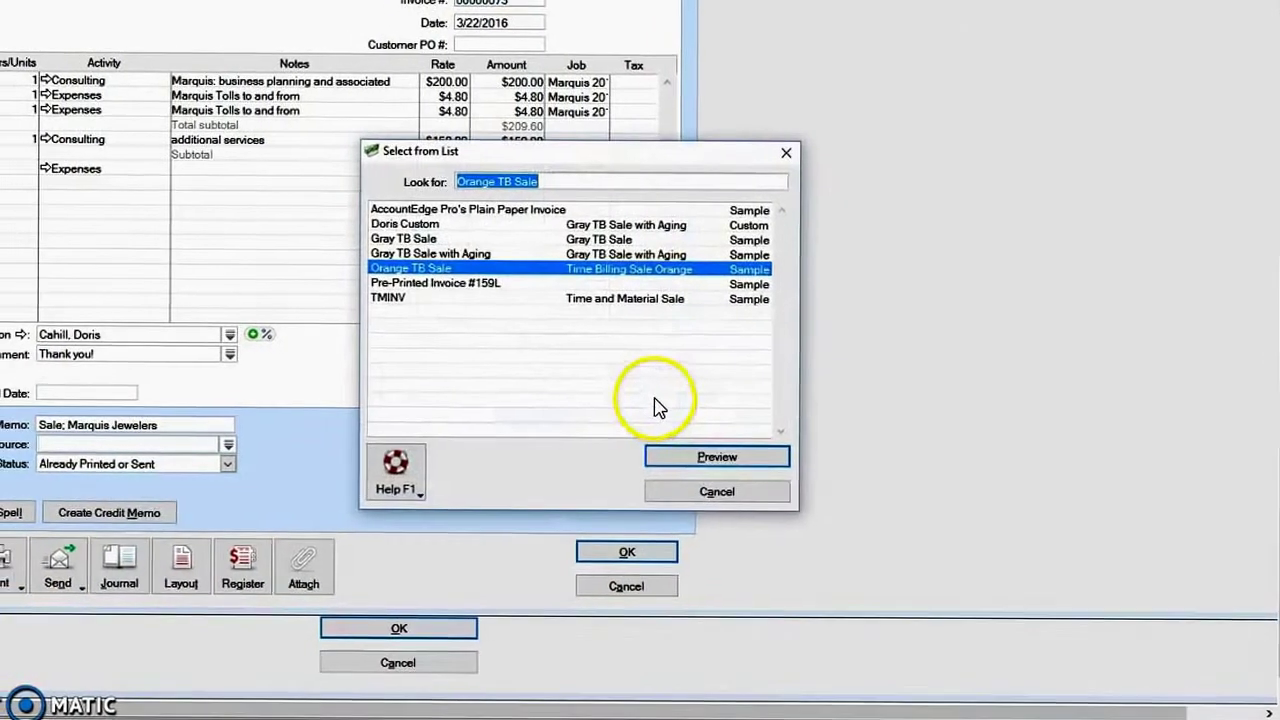
left_click(717, 457)
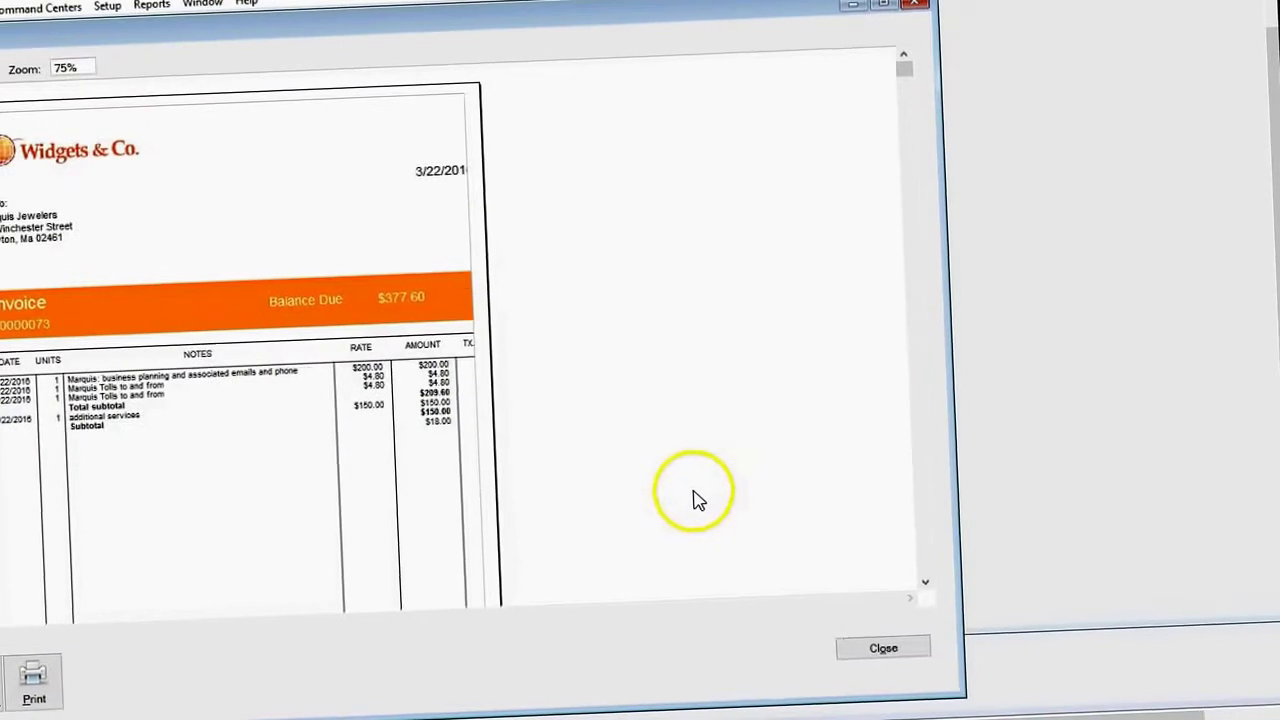
Examine the previewed invoice from its line items down to the comment, terms and totals, and close the preview
left_click(925, 581)
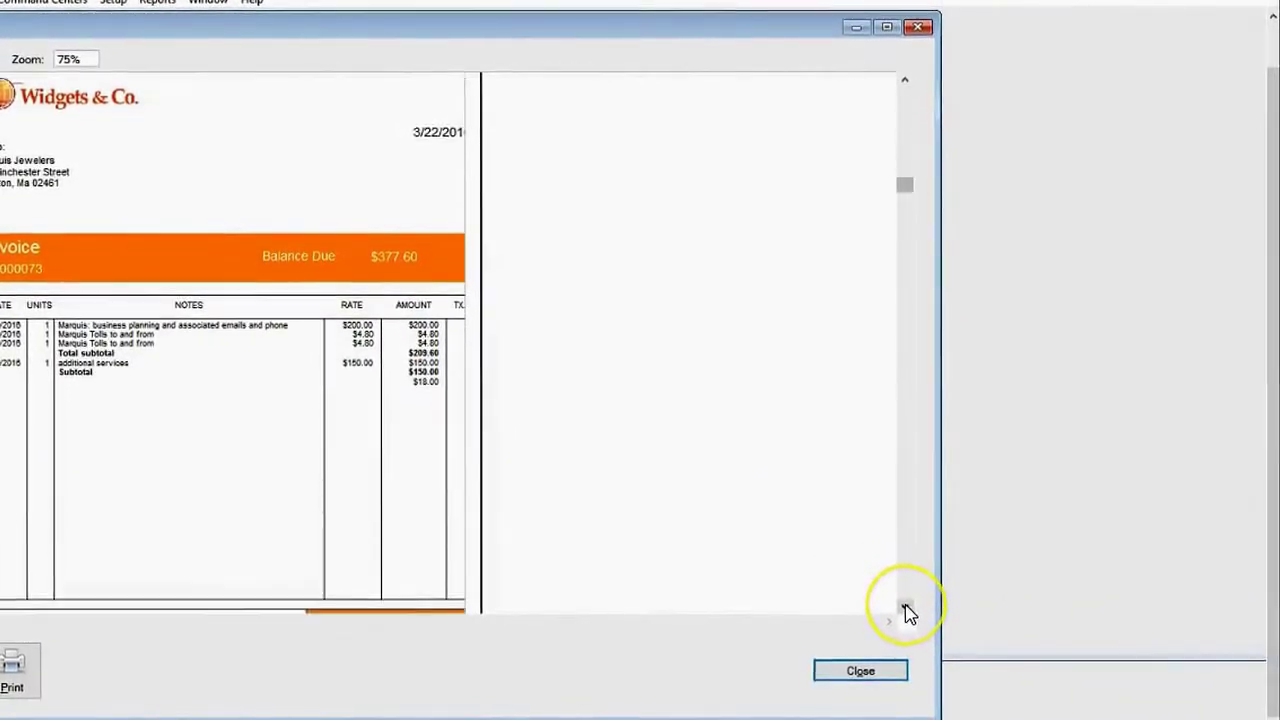
left_click(905, 606)
left_click(905, 606)
left_click(905, 606)
left_click(905, 606)
left_click(905, 606)
left_click(905, 606)
left_click(905, 606)
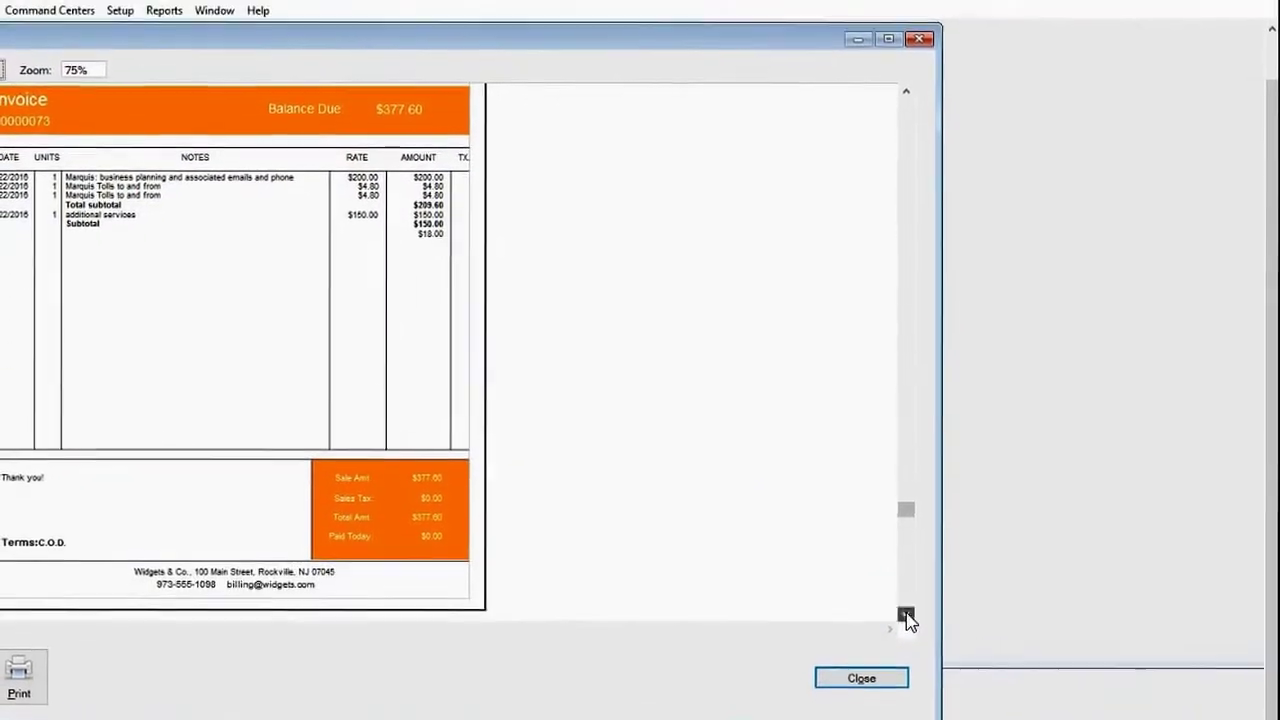
left_click(905, 612)
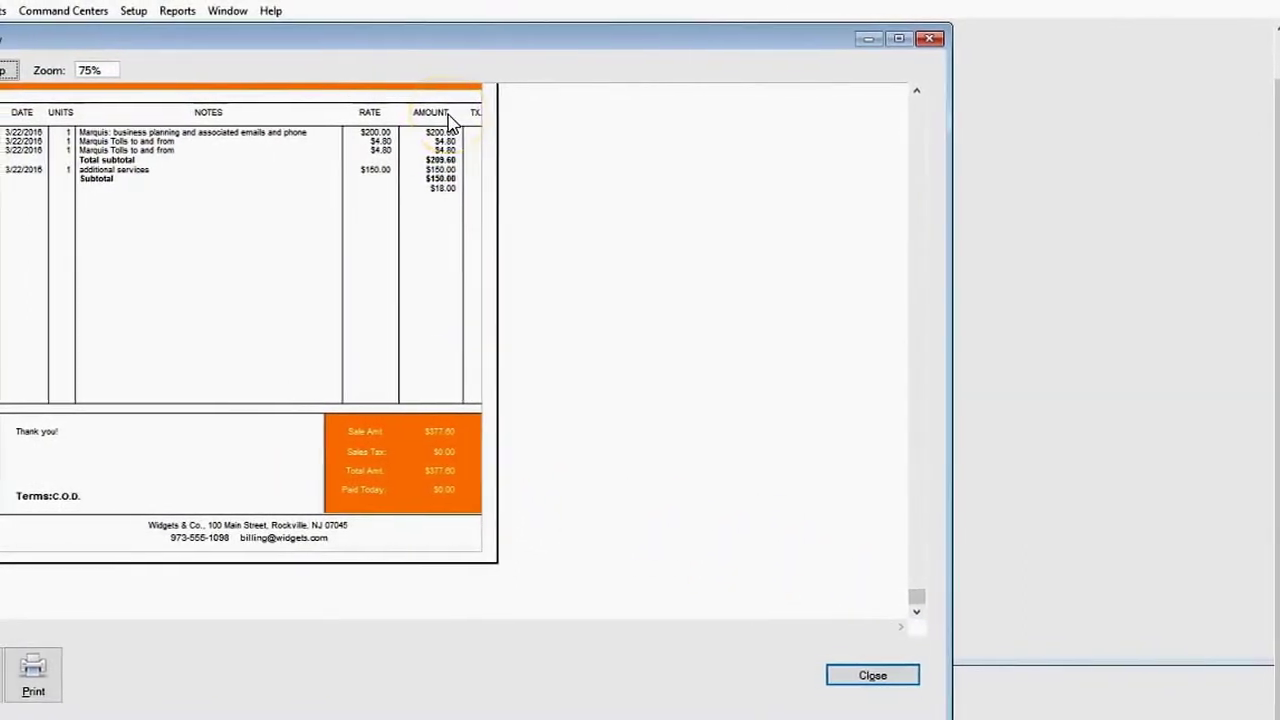
left_click(885, 677)
left_click(605, 605)
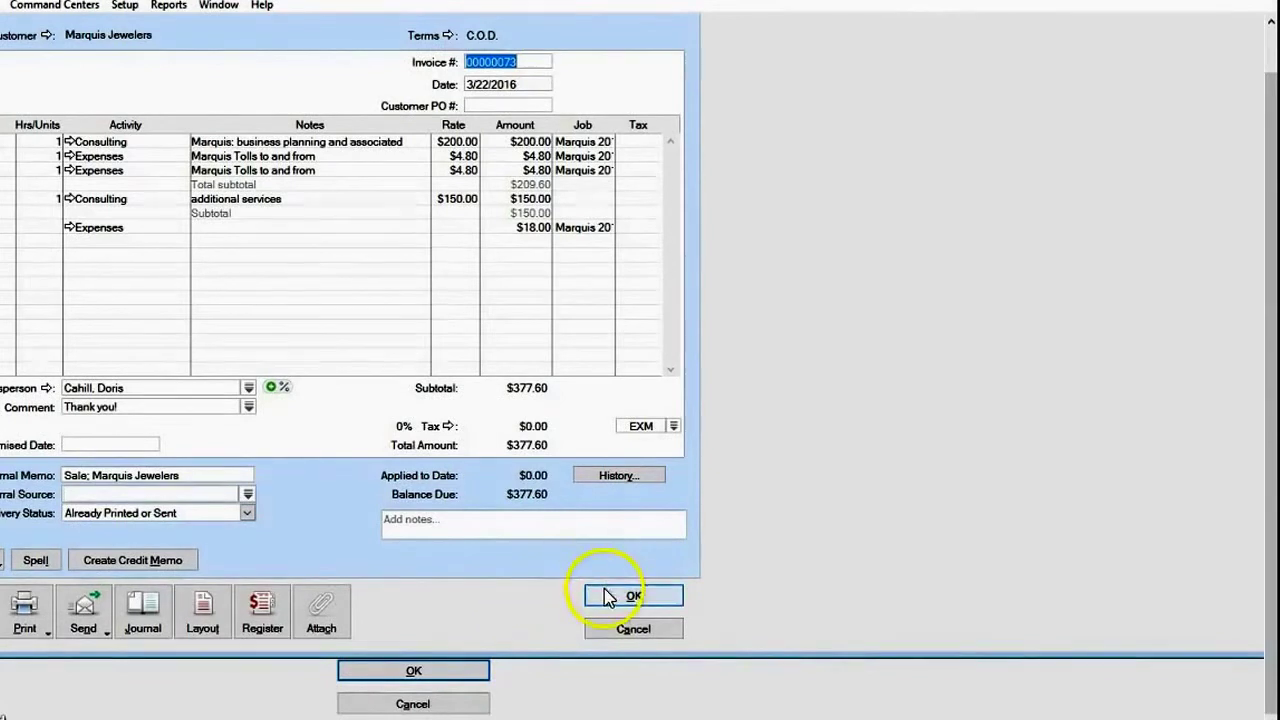
Choose Gray TB Sale with Aging as an alternative form for printing the invoice and cancel without printing
left_click(30, 612)
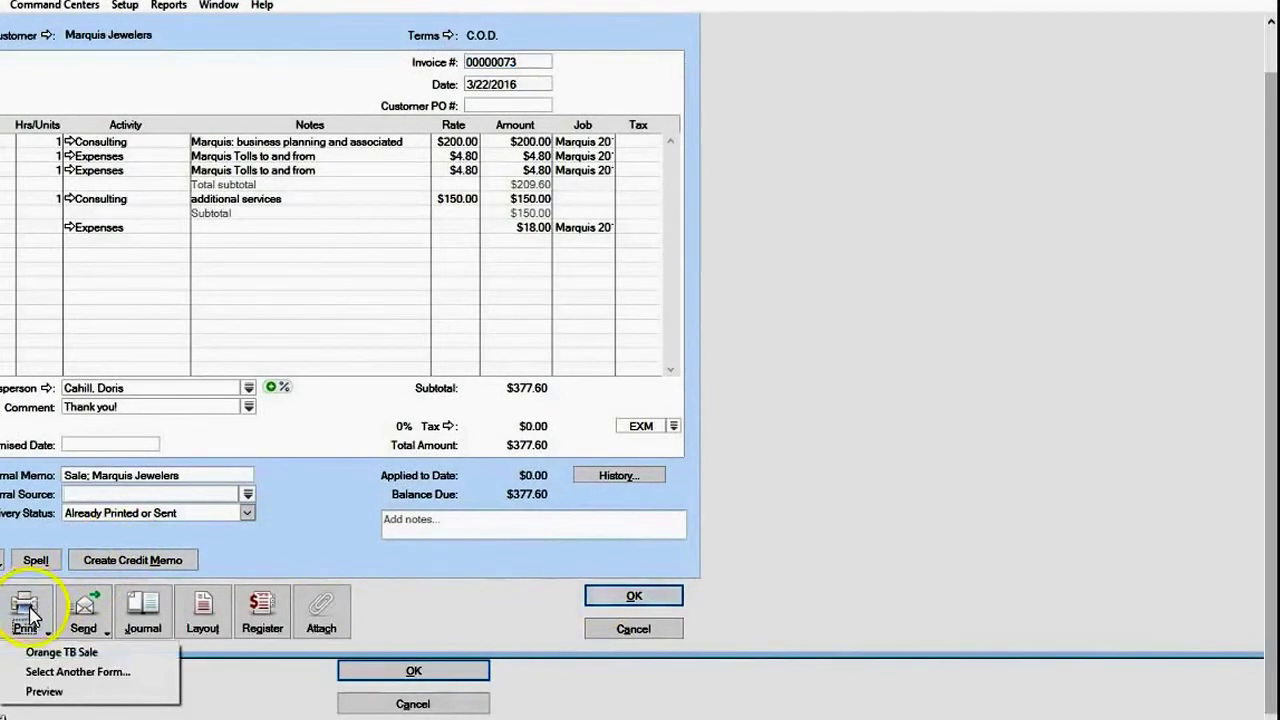
left_click(54, 676)
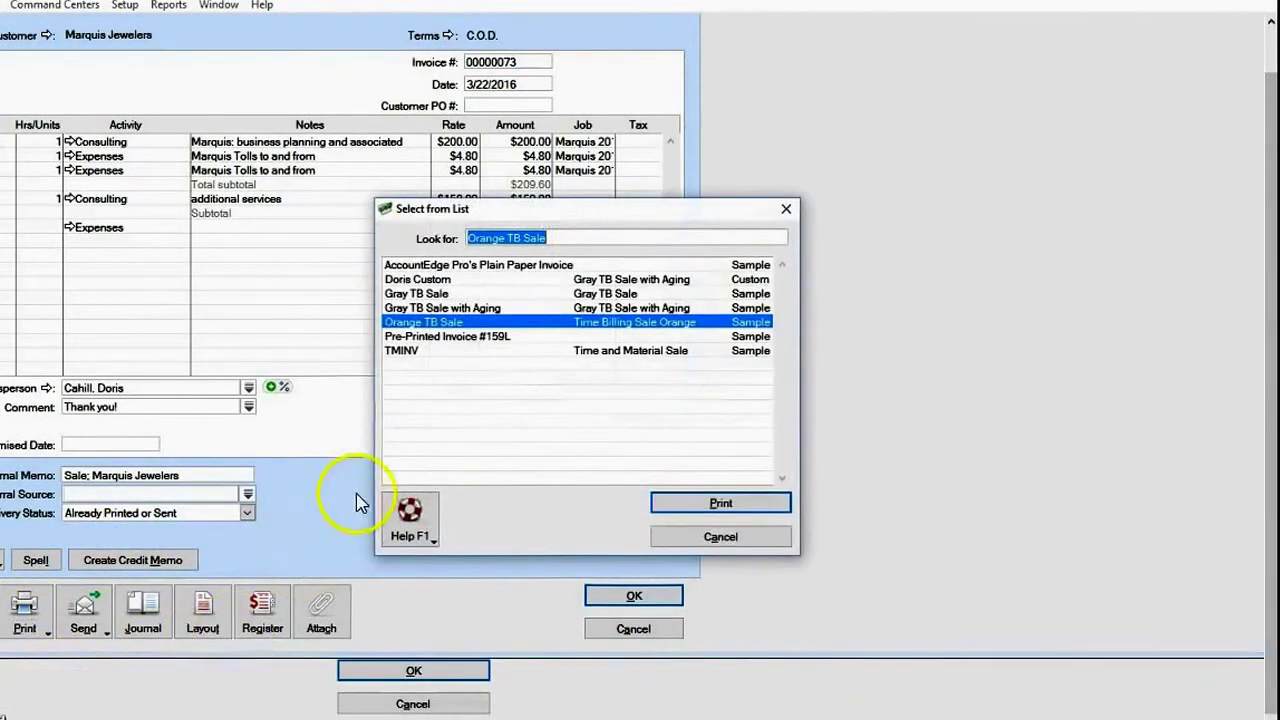
left_click(480, 307)
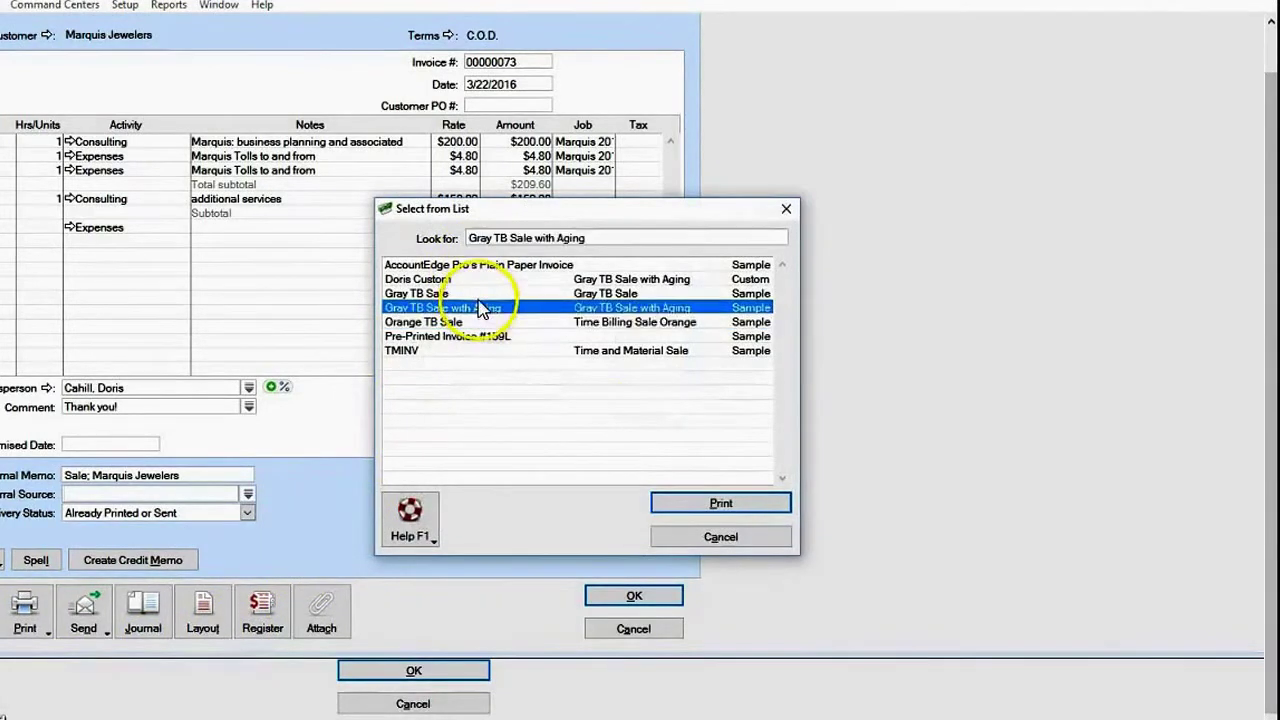
left_click(686, 540)
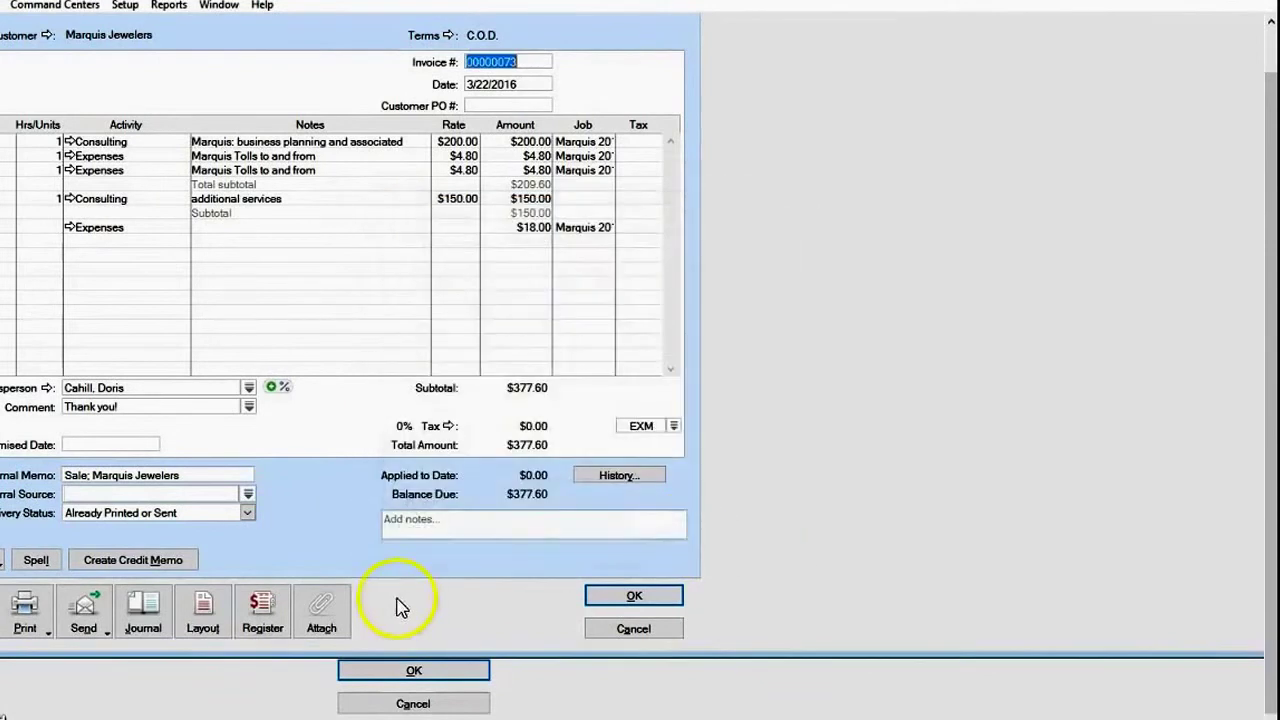
left_click(35, 638)
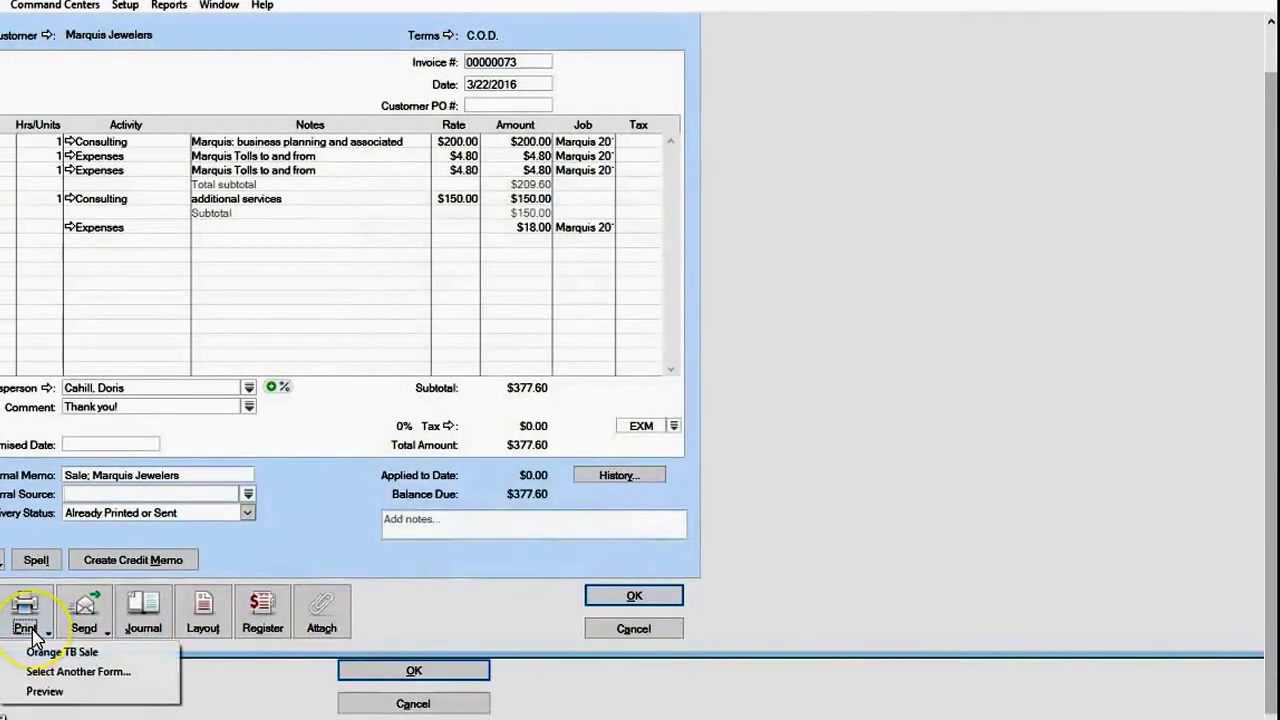
left_click(478, 593)
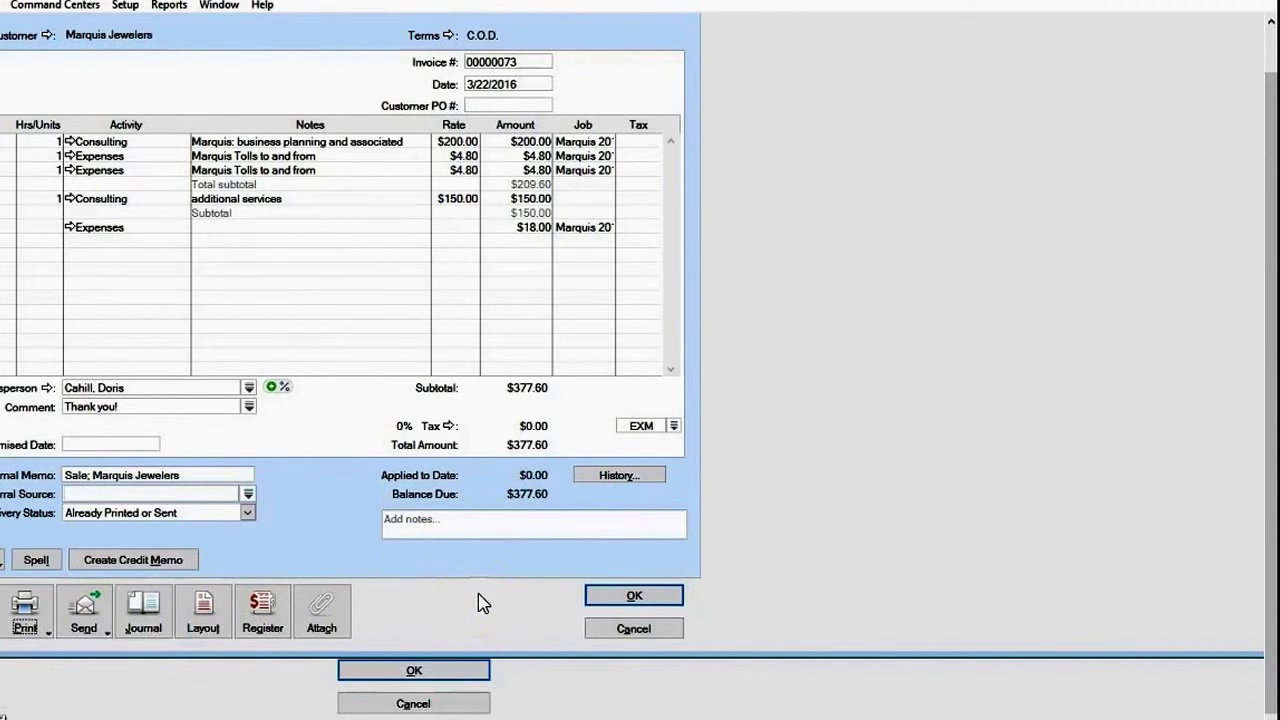
left_click(590, 628)
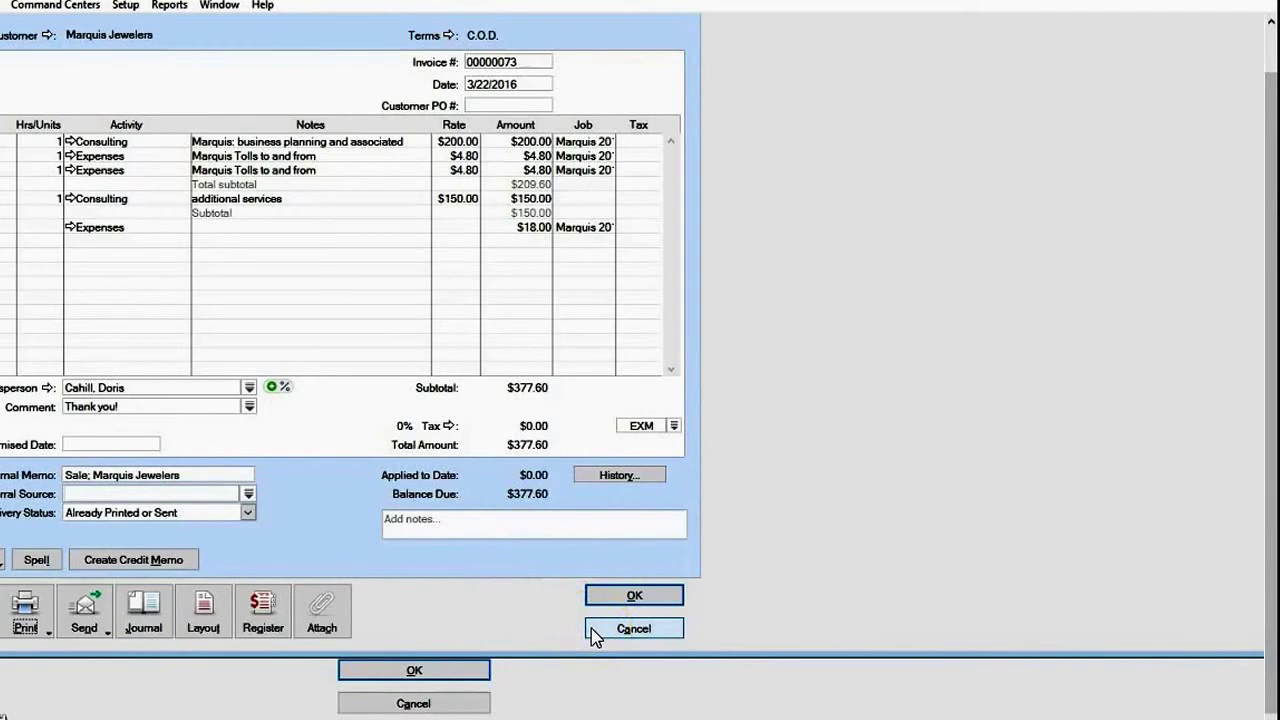
left_click(488, 663)
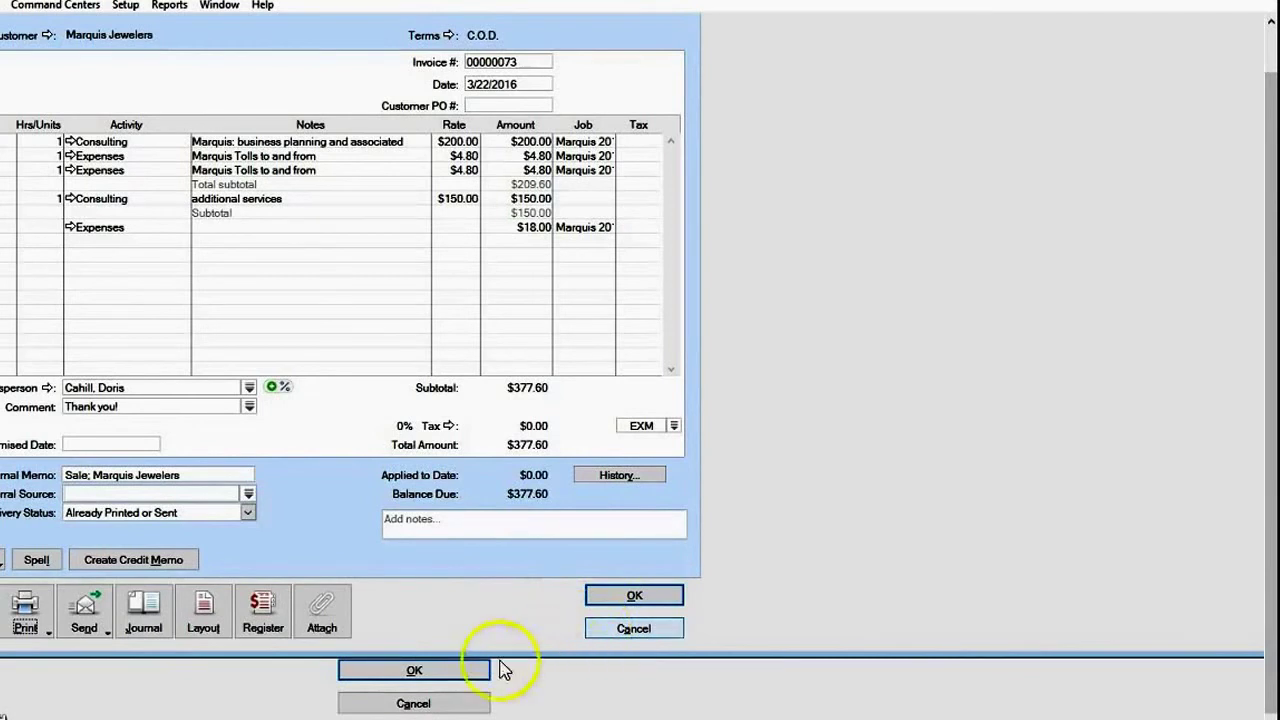